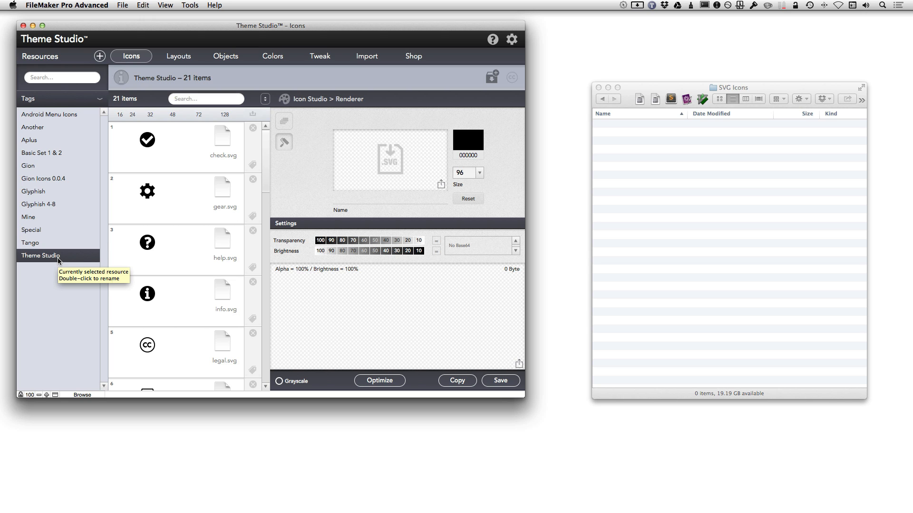
# Load gear.svg from the Theme Studio icon collection into the Icon Studio renderer.
pyautogui.click(63, 207)
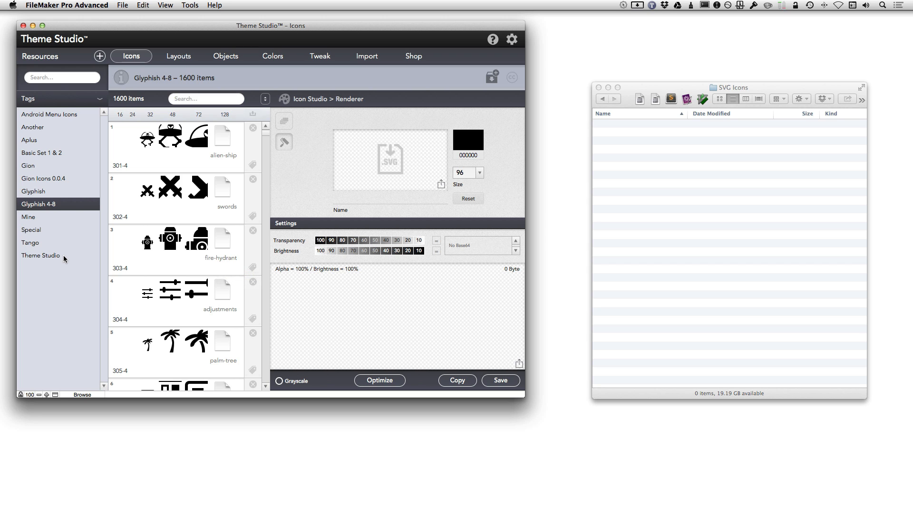
pyautogui.click(47, 256)
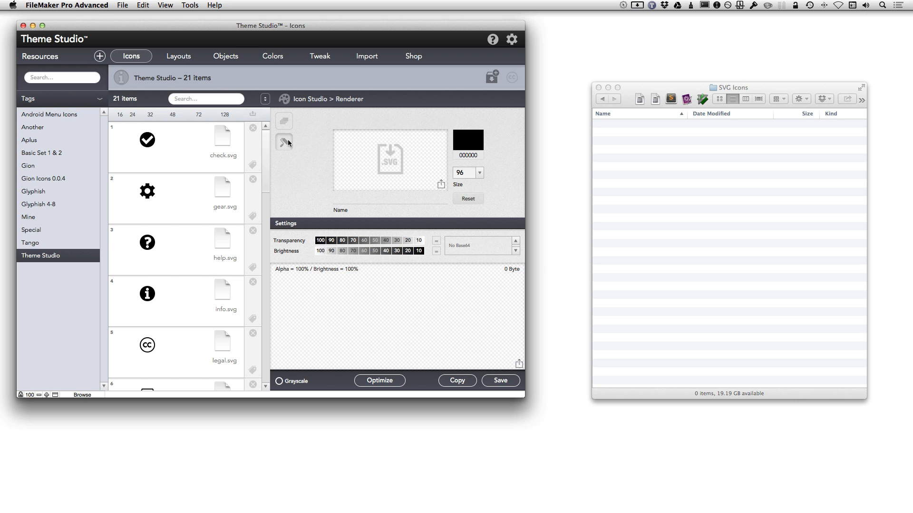
pyautogui.moveTo(224, 193); pyautogui.dragTo(391, 166)
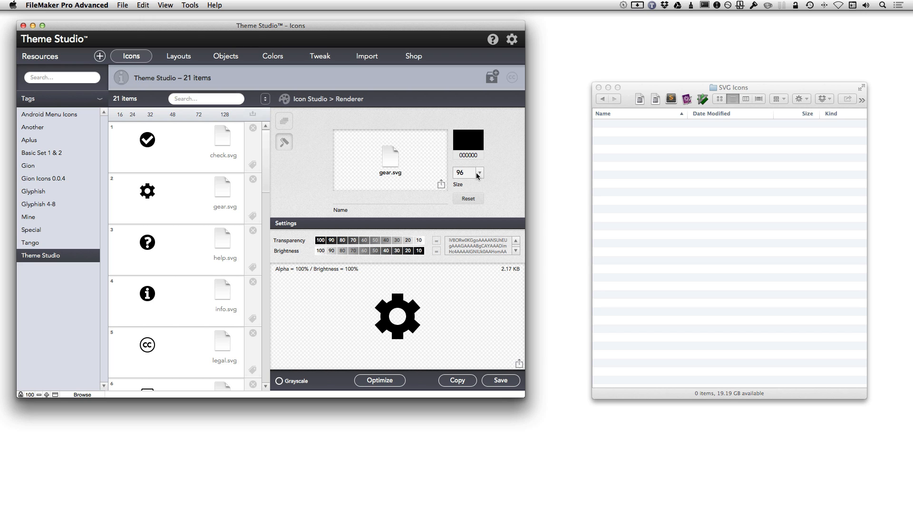
# Set the gear icon's render colour to 202020.
pyautogui.click(468, 155)
pyautogui.write('202020')
pyautogui.click(483, 164)
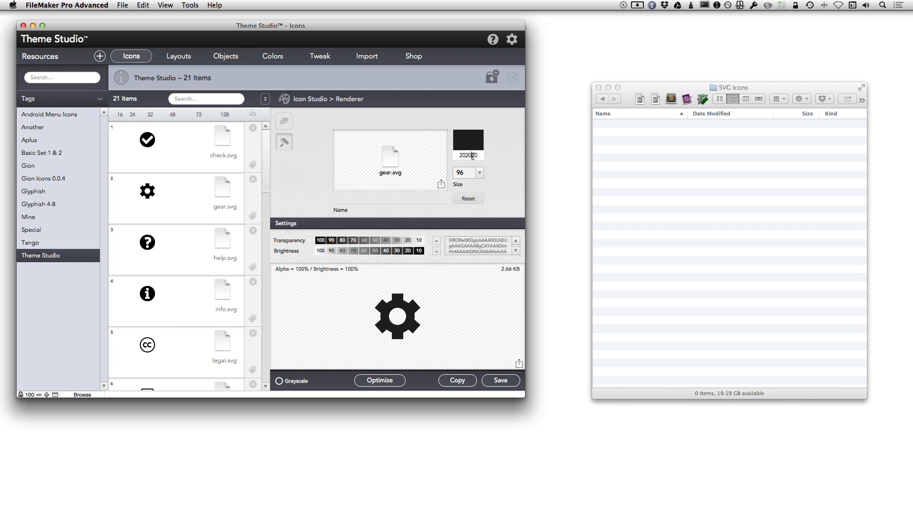
# Set the gear icon's render colour to eeeeee.
pyautogui.click(472, 155)
pyautogui.write('eeeeee')
pyautogui.click(499, 158)
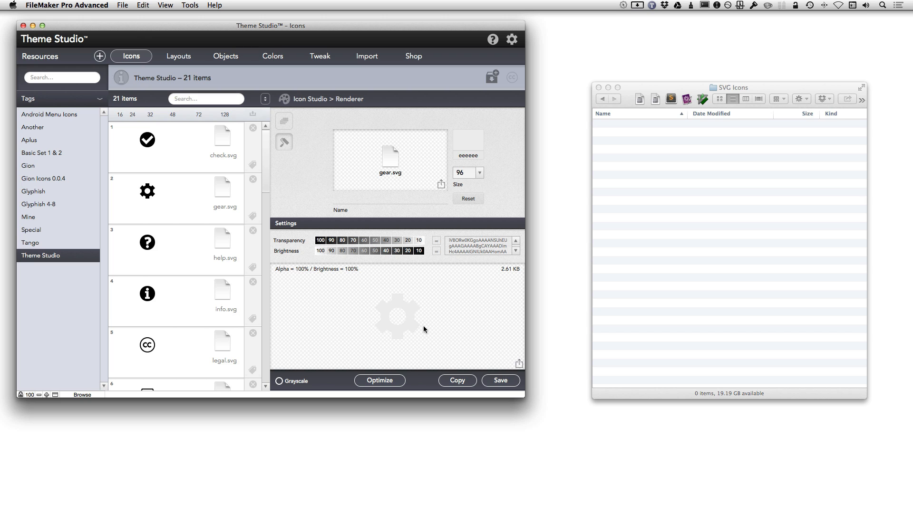
# Export the gear icon from the renderer as gear.svg into the SVG Icons folder.
pyautogui.rightClick(403, 159)
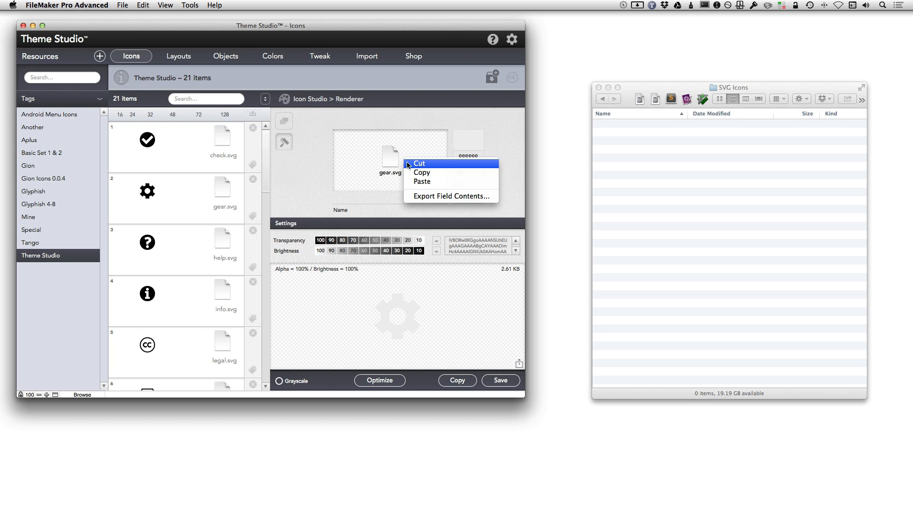
pyautogui.click(419, 196)
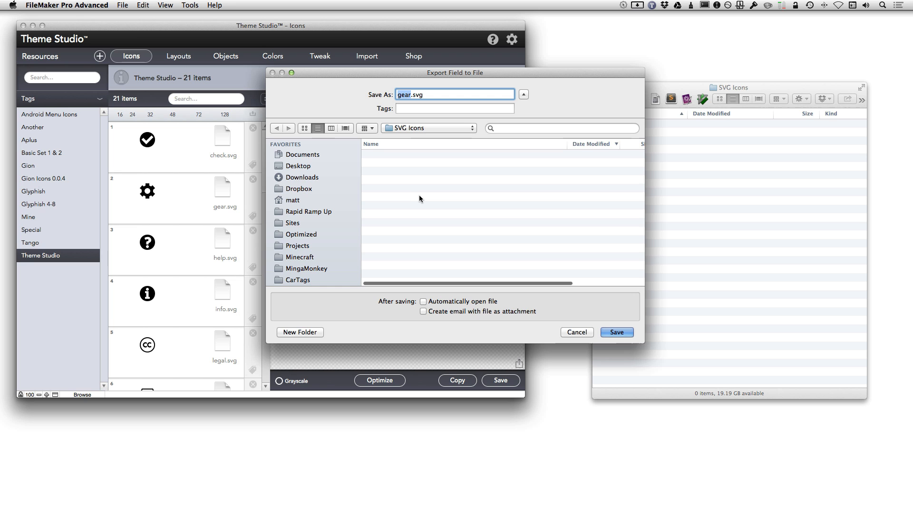
pyautogui.click(611, 333)
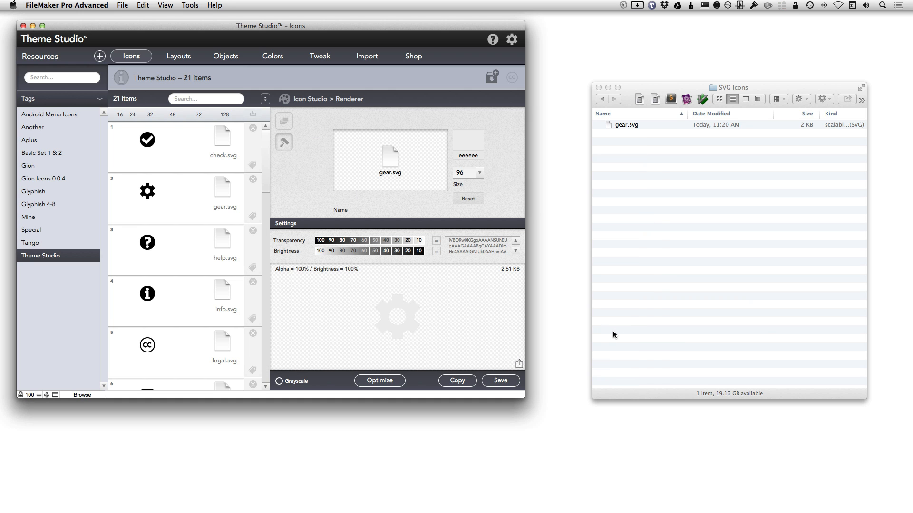
# Inspect the exported gear.svg's file information in Finder, checking its default application and file extension, and close the information window.
pyautogui.click(660, 225)
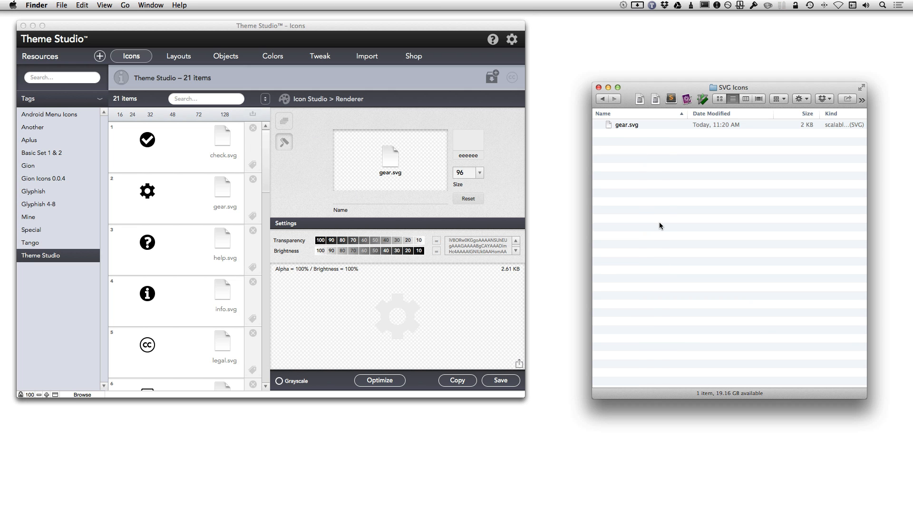
pyautogui.click(626, 125)
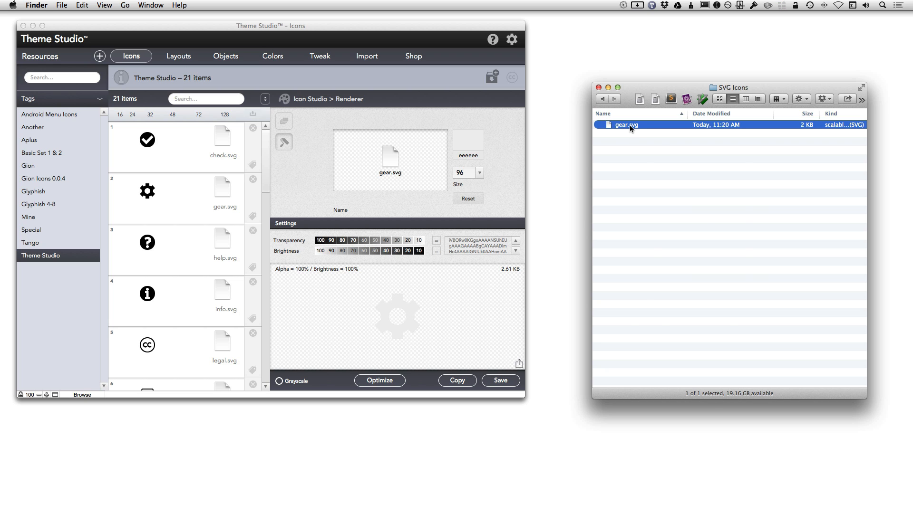
pyautogui.rightClick(629, 124)
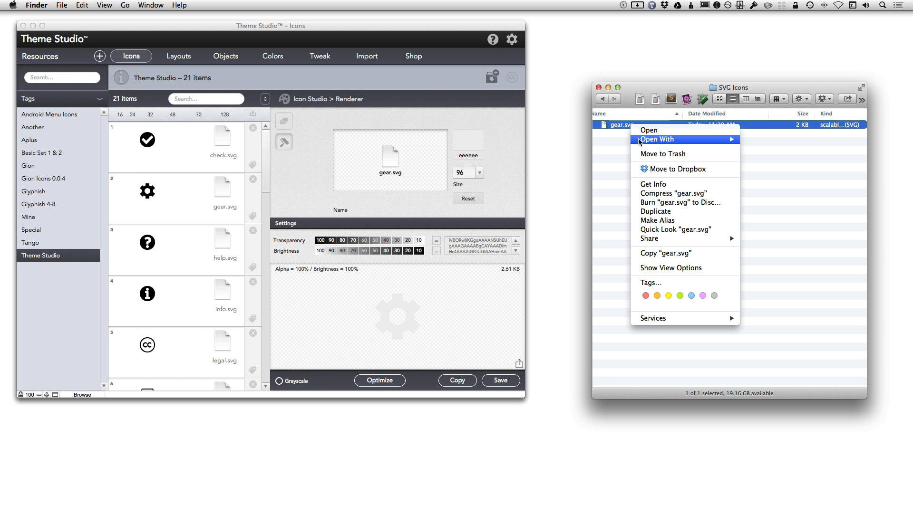
pyautogui.click(671, 185)
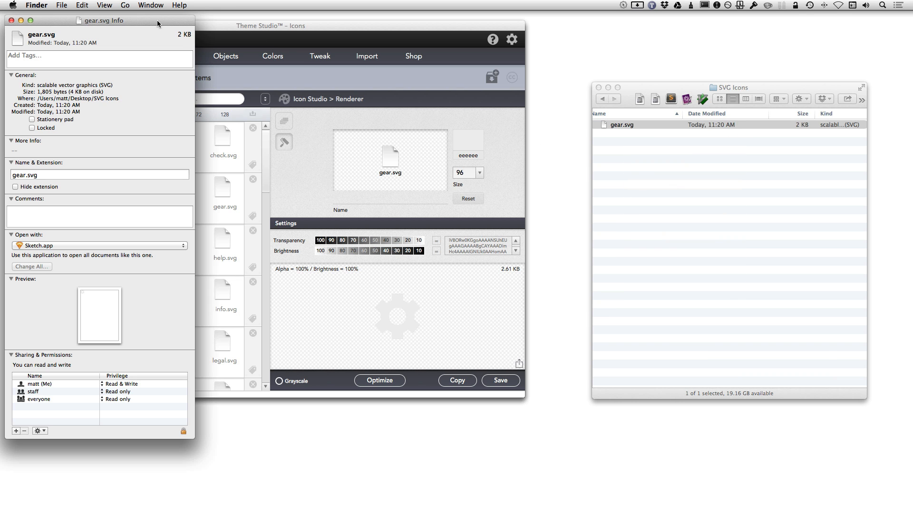
pyautogui.moveTo(157, 24); pyautogui.dragTo(618, 25)
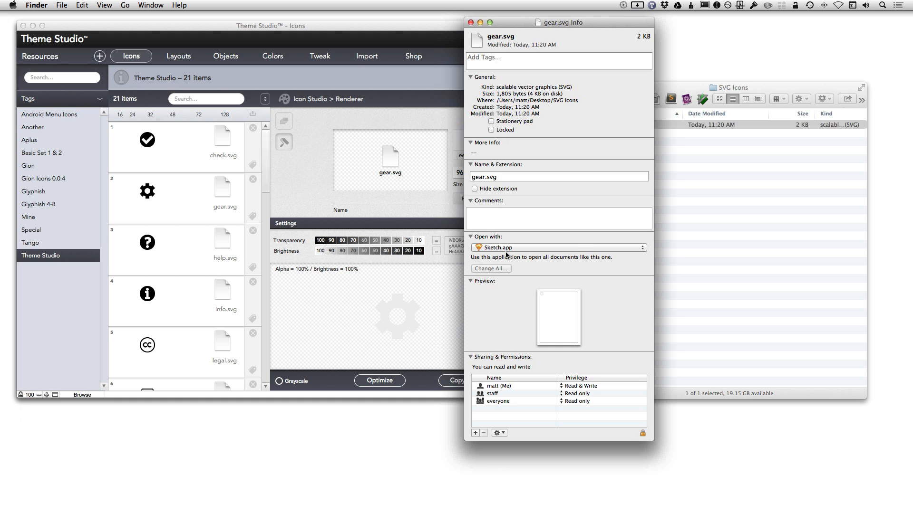
pyautogui.click(498, 178)
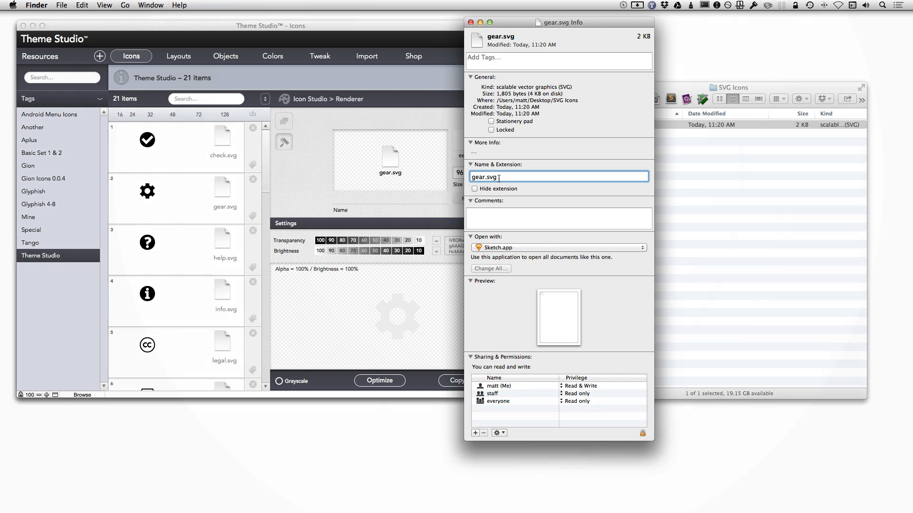
pyautogui.moveTo(499, 178); pyautogui.dragTo(485, 179)
pyautogui.click(471, 22)
# Open the gear icon from the Theme Studio renderer in Sketch and expand all its nested layer groups.
pyautogui.click(437, 121)
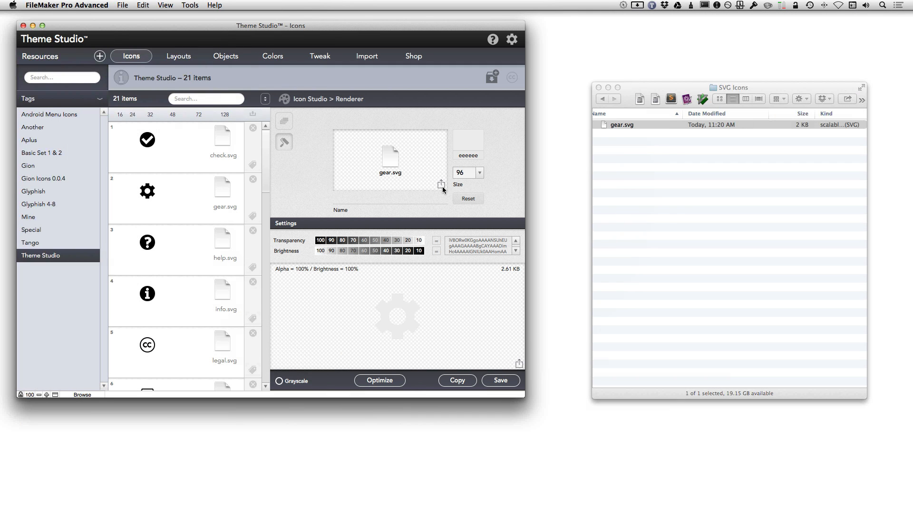
pyautogui.click(441, 184)
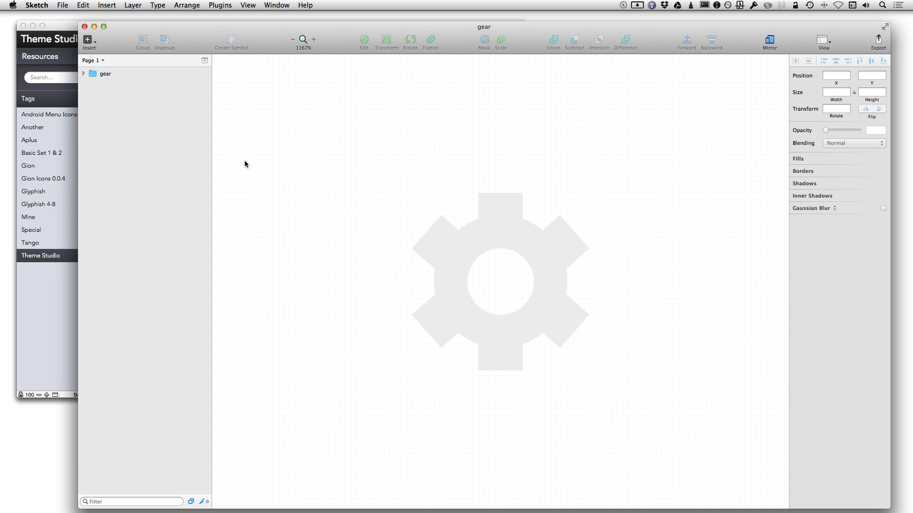
pyautogui.keyDown('alt'); pyautogui.click(83, 75); pyautogui.keyUp('alt')
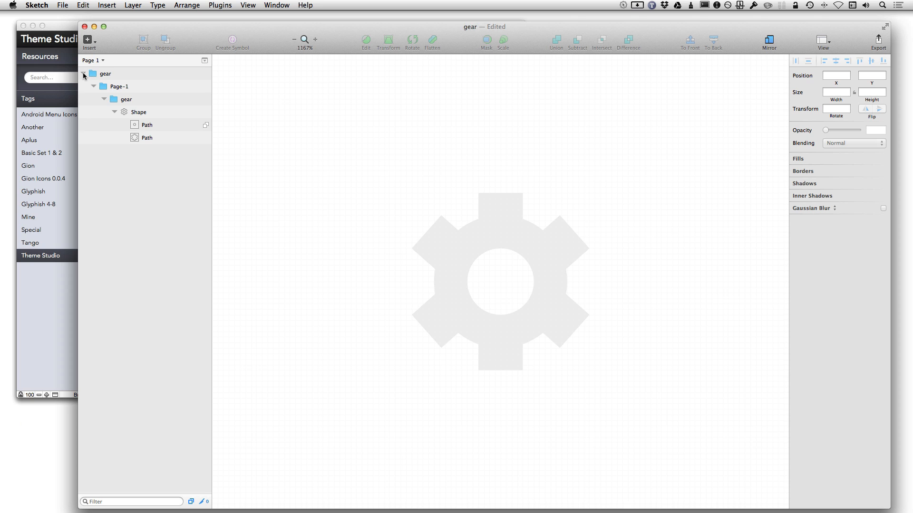
# Move the gear's Shape layer out to the top level and delete the leftover gear group.
pyautogui.moveTo(138, 105); pyautogui.dragTo(146, 71)
pyautogui.click(150, 113)
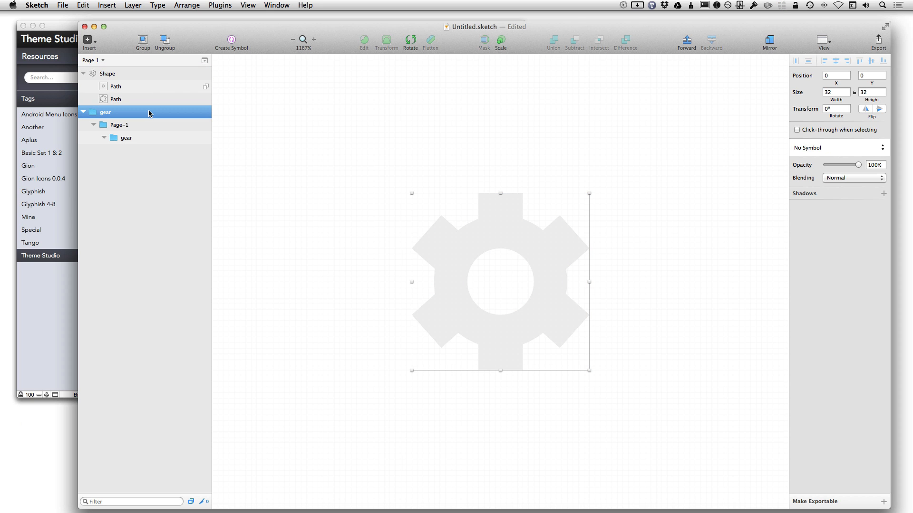
pyautogui.press('BackSpace')
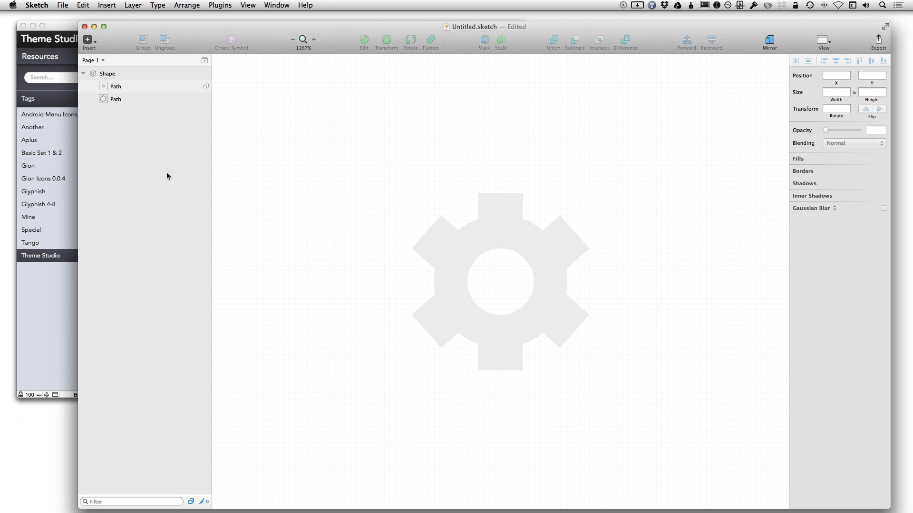
# Switch to Theme Studio, load check.svg into the renderer and set its colour to 000000.
pyautogui.click(65, 298)
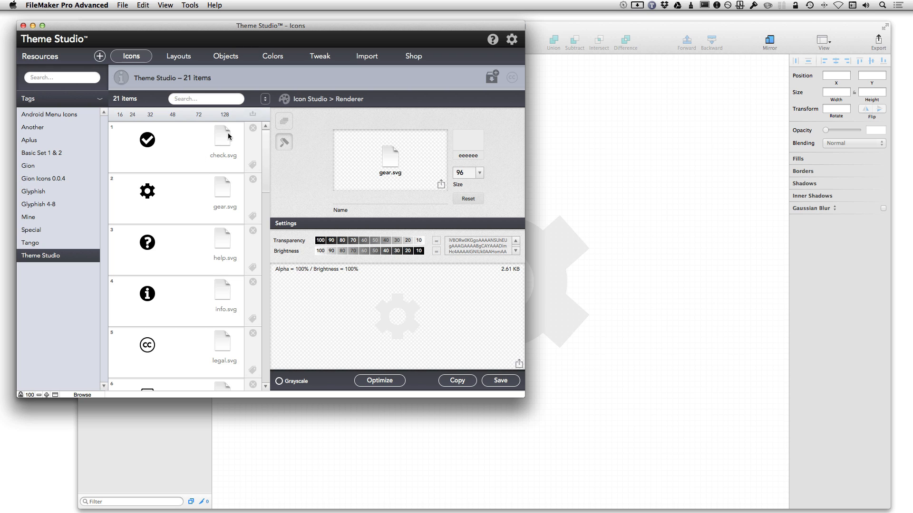
pyautogui.moveTo(226, 136); pyautogui.dragTo(396, 163)
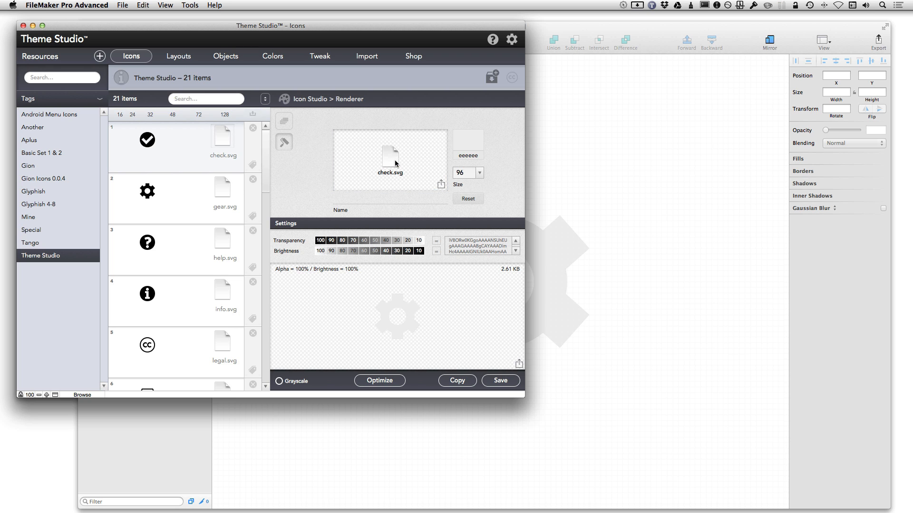
pyautogui.click(468, 156)
pyautogui.doubleClick(468, 156)
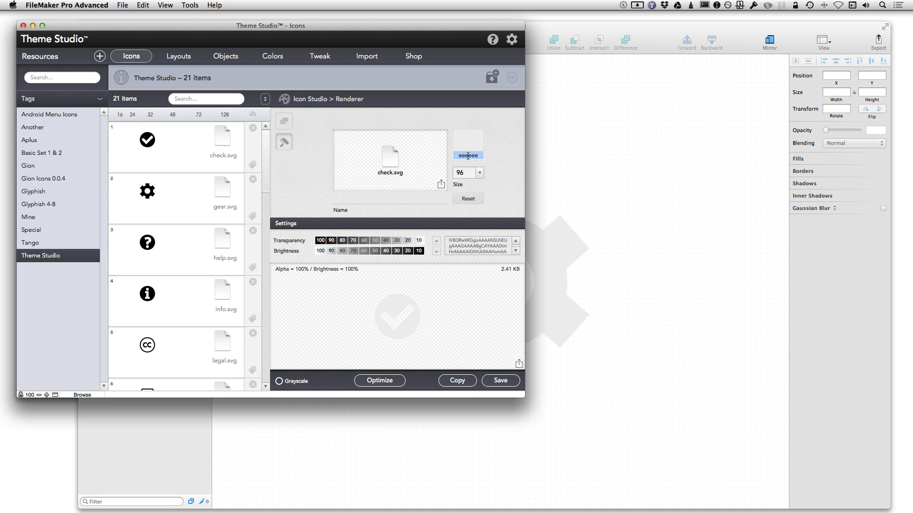
pyautogui.press('BackSpace')
pyautogui.write('fffff')
pyautogui.doubleClick(479, 157)
pyautogui.write('000000')
pyautogui.press('Return')
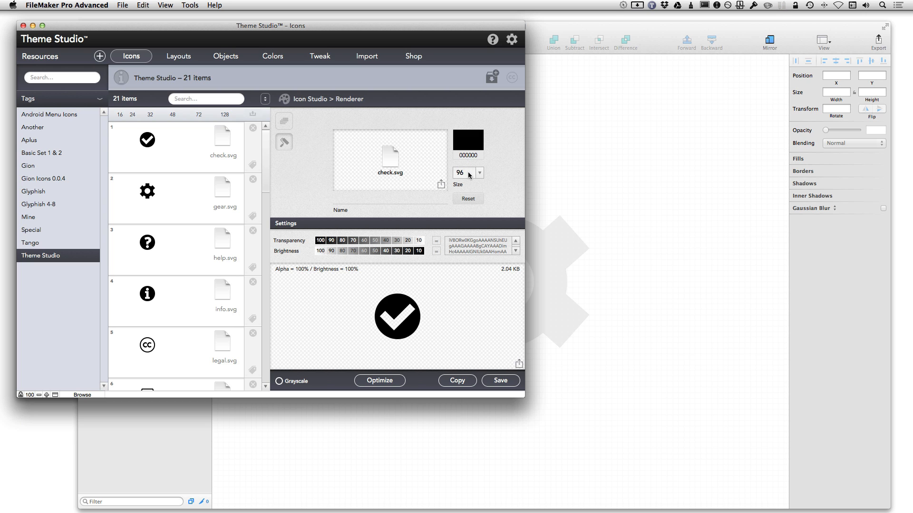
# Open the check icon in Sketch, expand its layer groups and copy its Shape layer.
pyautogui.click(441, 185)
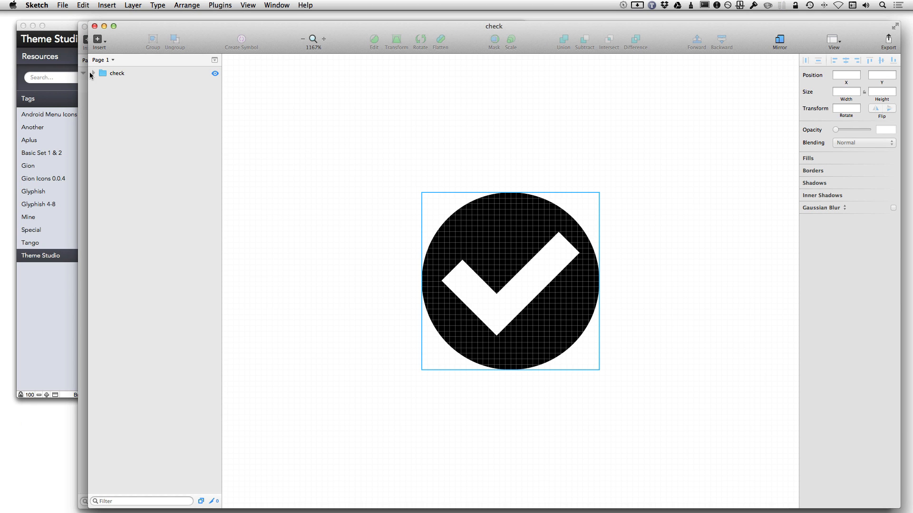
pyautogui.keyDown('alt'); pyautogui.click(93, 74); pyautogui.keyUp('alt')
pyautogui.click(152, 113)
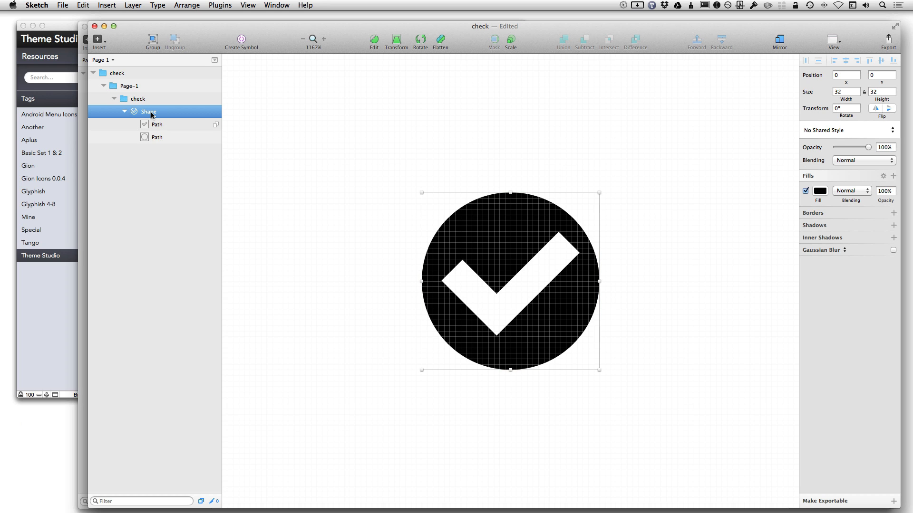
pyautogui.press('super+c')
# Close the check document without saving it and paste the copied shape into the gear document.
pyautogui.click(93, 26)
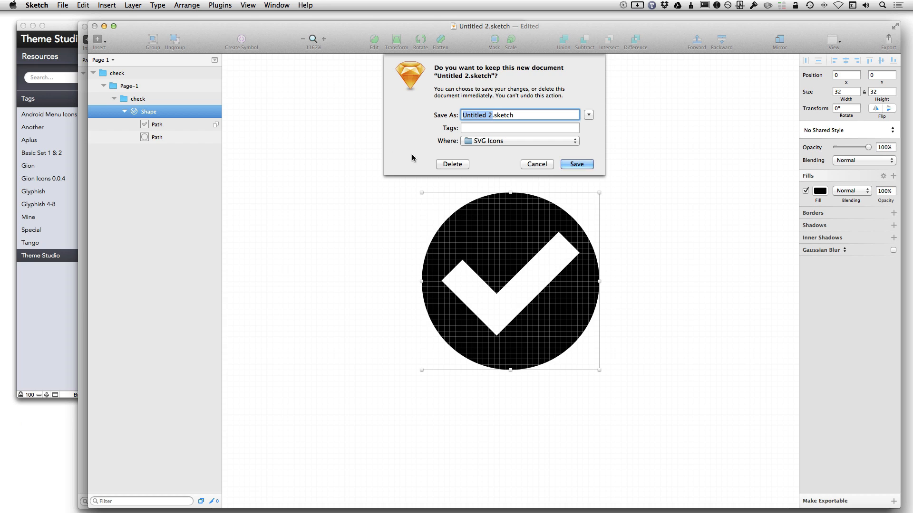
pyautogui.click(450, 163)
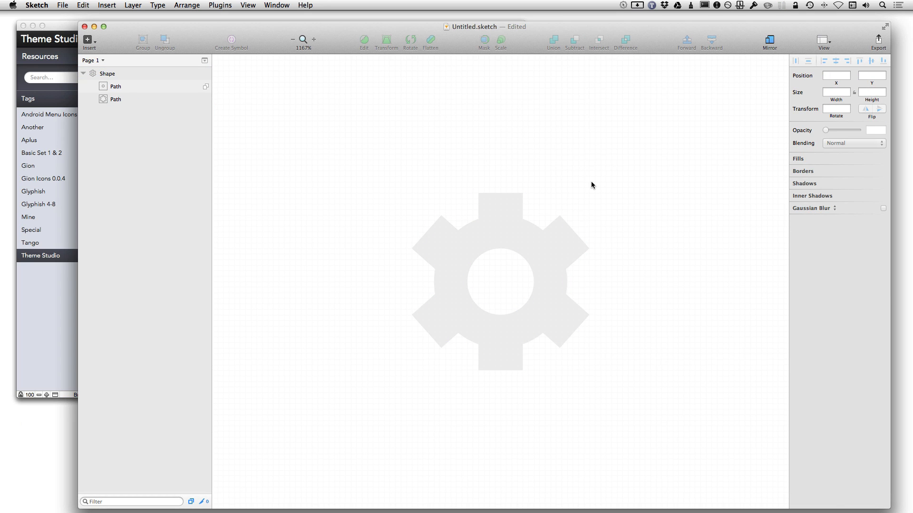
pyautogui.press('super+v')
# Scale the check shape to 20 by 20 and place it over the gear's lower-right part at X 18, Y 19.
pyautogui.moveTo(524, 218); pyautogui.dragTo(612, 280)
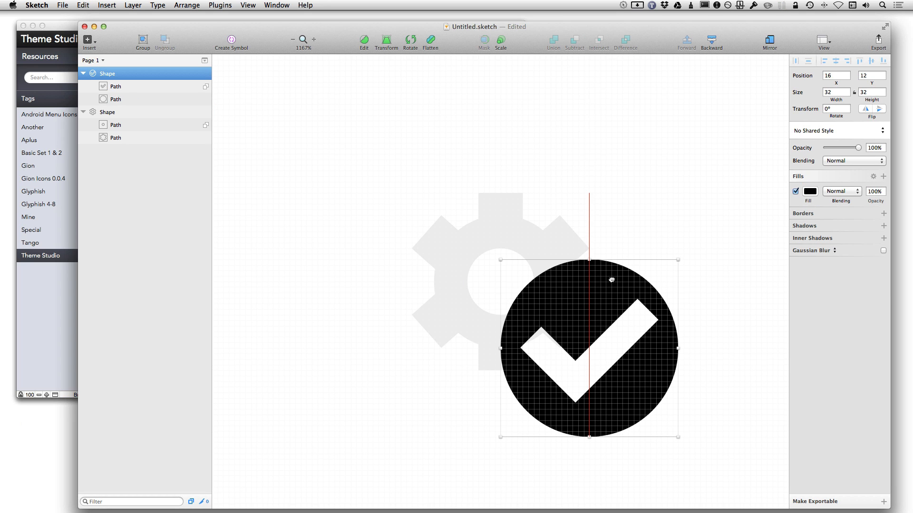
pyautogui.moveTo(678, 437); pyautogui.dragTo(614, 373)
pyautogui.moveTo(559, 290); pyautogui.dragTo(574, 328)
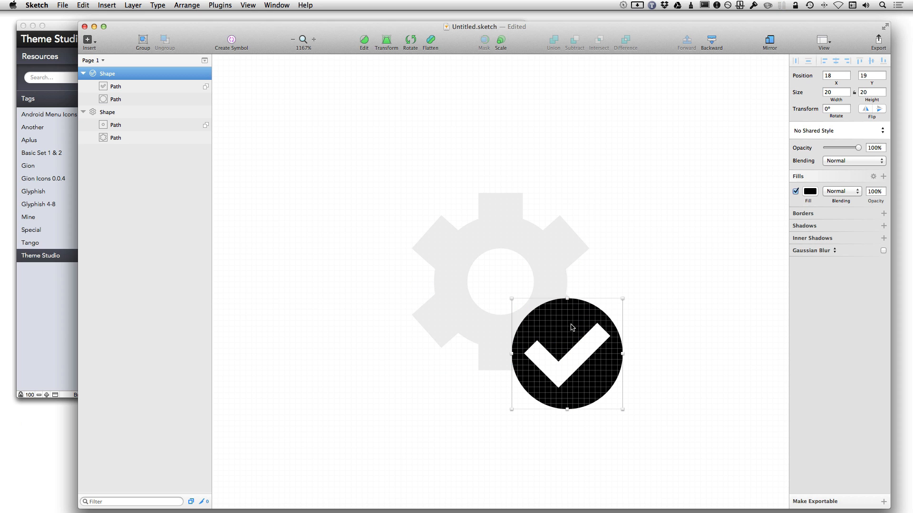
# Give the check shape a linear gradient fill running diagonally from its upper right to its lower left.
pyautogui.click(815, 193)
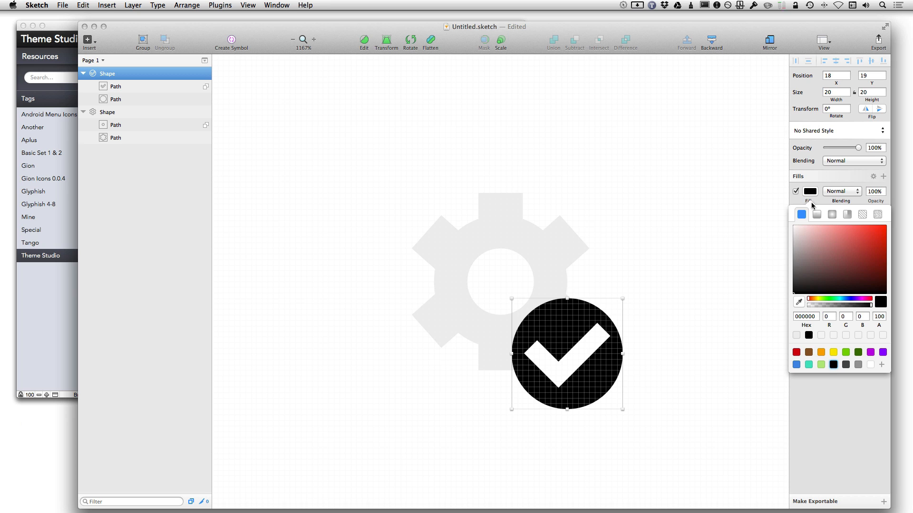
pyautogui.click(818, 215)
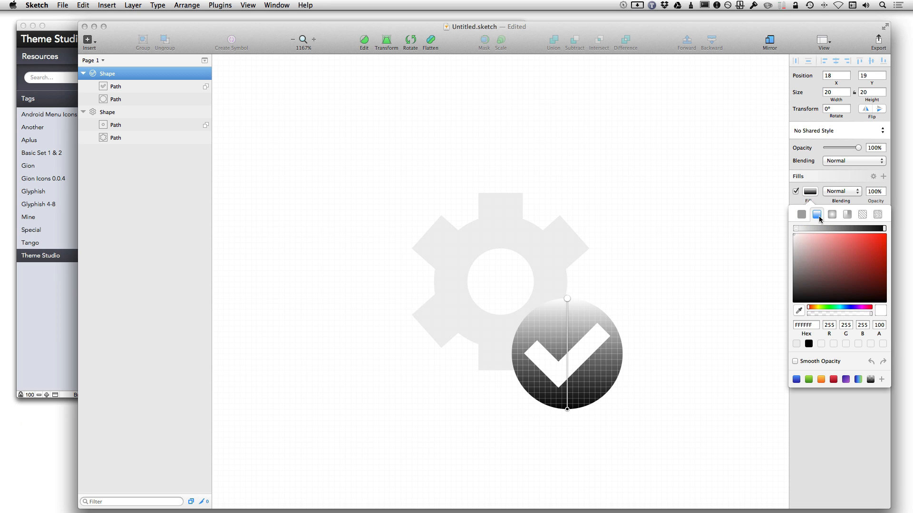
pyautogui.moveTo(567, 299); pyautogui.dragTo(604, 308)
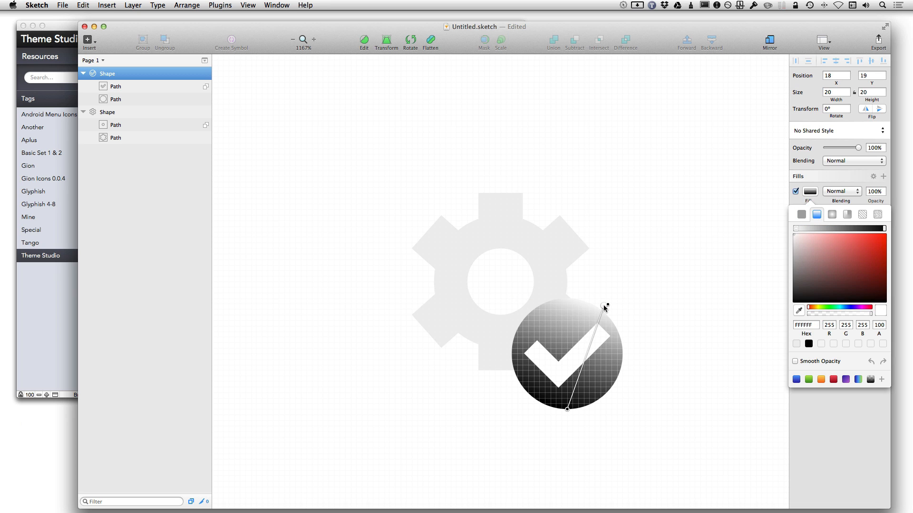
pyautogui.moveTo(567, 409); pyautogui.dragTo(533, 400)
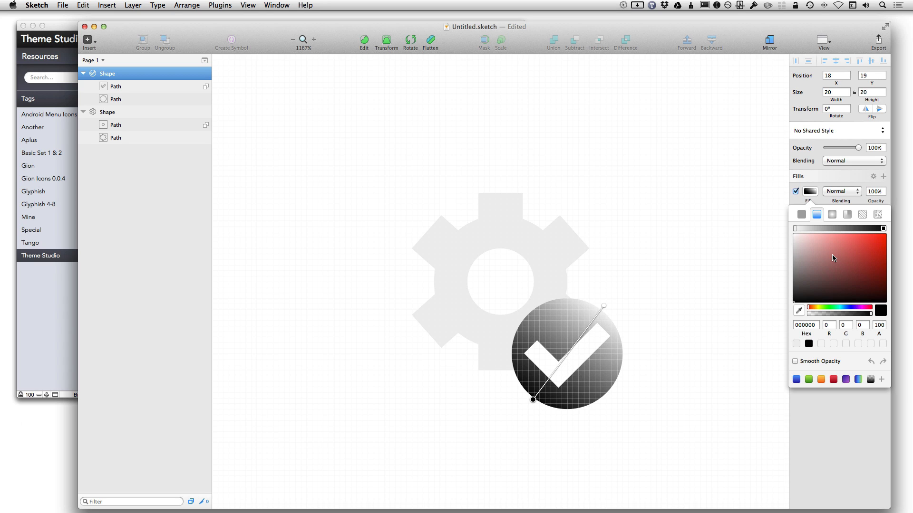
# Change the gradient's lower-left colour stop to green 65EC47.
pyautogui.click(825, 306)
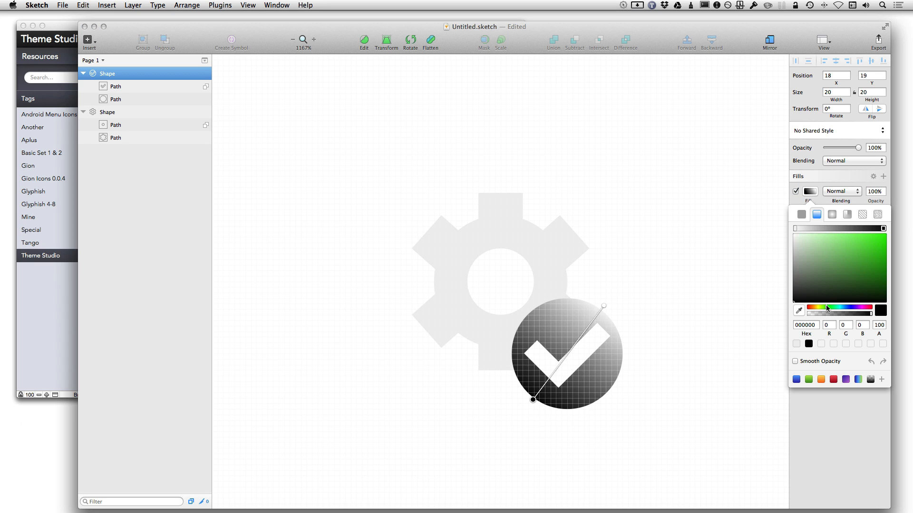
pyautogui.click(858, 239)
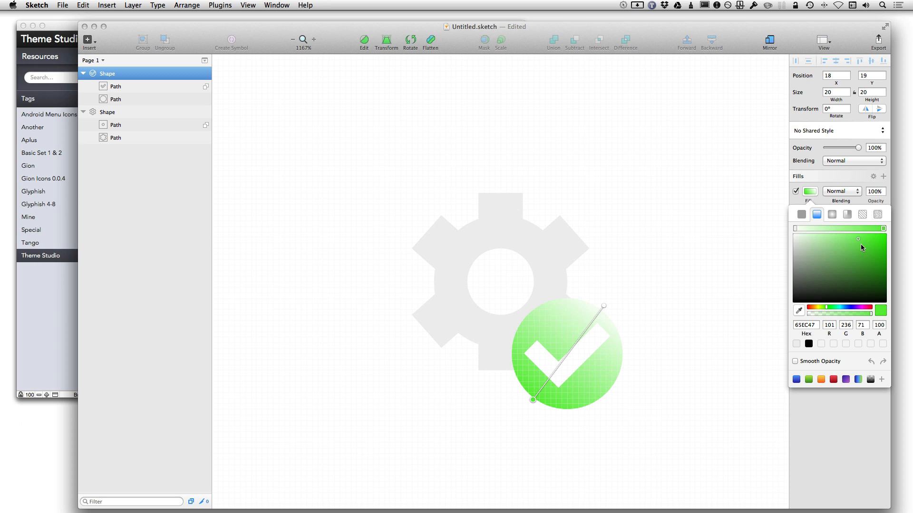
# Give the gradient's upper-right stop the green sampled from the lower-left end, lighten it to 93ED80, and shift the lower-left end slightly inward.
pyautogui.click(604, 306)
pyautogui.click(799, 310)
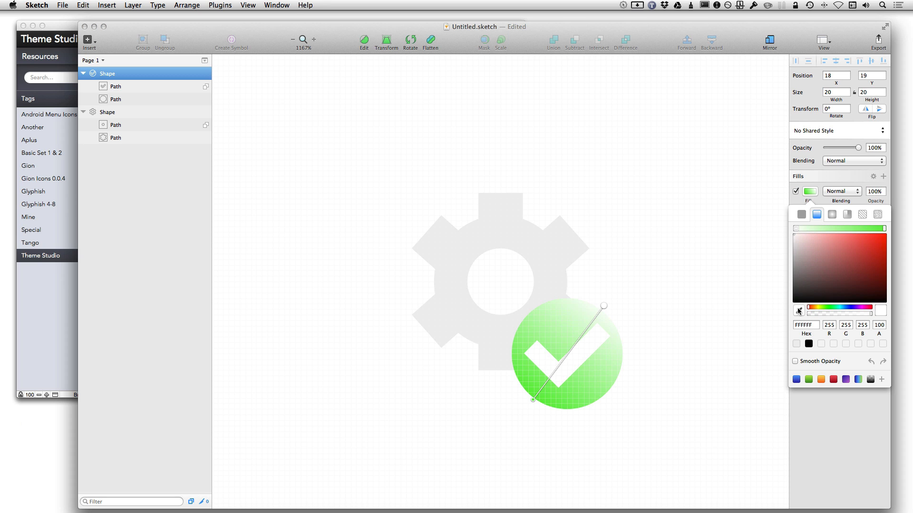
pyautogui.click(532, 393)
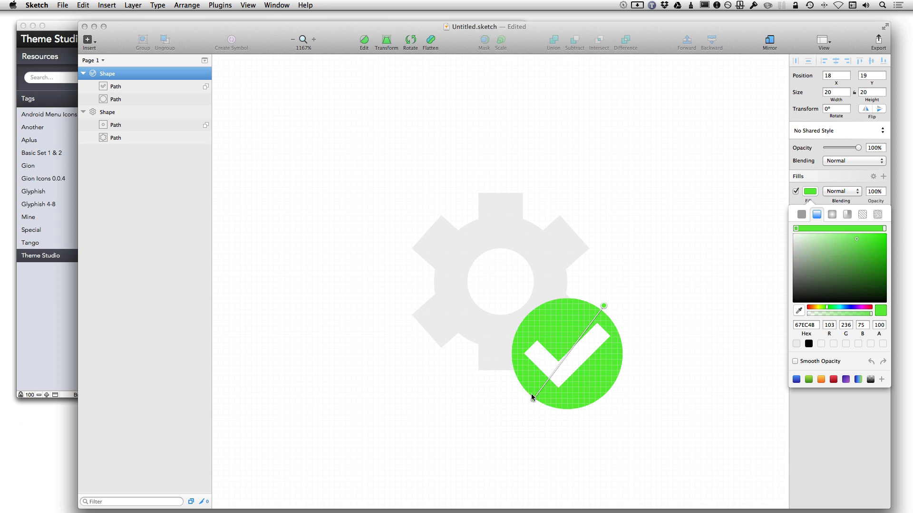
pyautogui.moveTo(852, 241); pyautogui.dragTo(835, 239)
pyautogui.moveTo(536, 399); pyautogui.dragTo(543, 402)
# Switch the check shape's fill to a radial gradient, centred in the circle's upper part and ending at its lower edge.
pyautogui.click(832, 214)
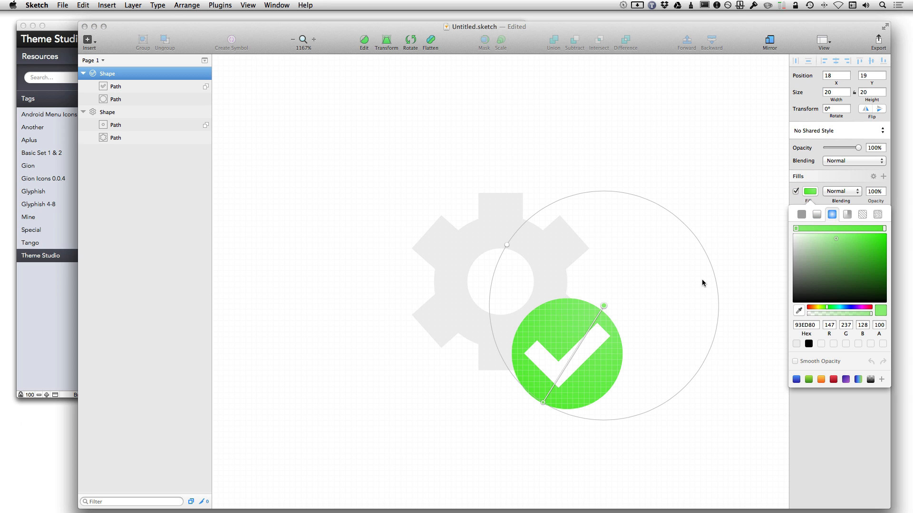
pyautogui.moveTo(604, 306); pyautogui.dragTo(580, 319)
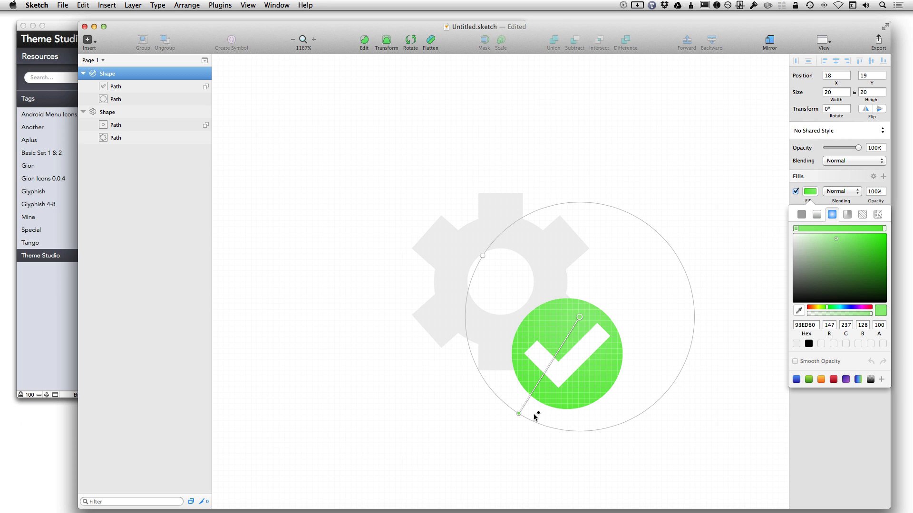
pyautogui.click(519, 414)
pyautogui.moveTo(520, 415); pyautogui.dragTo(553, 406)
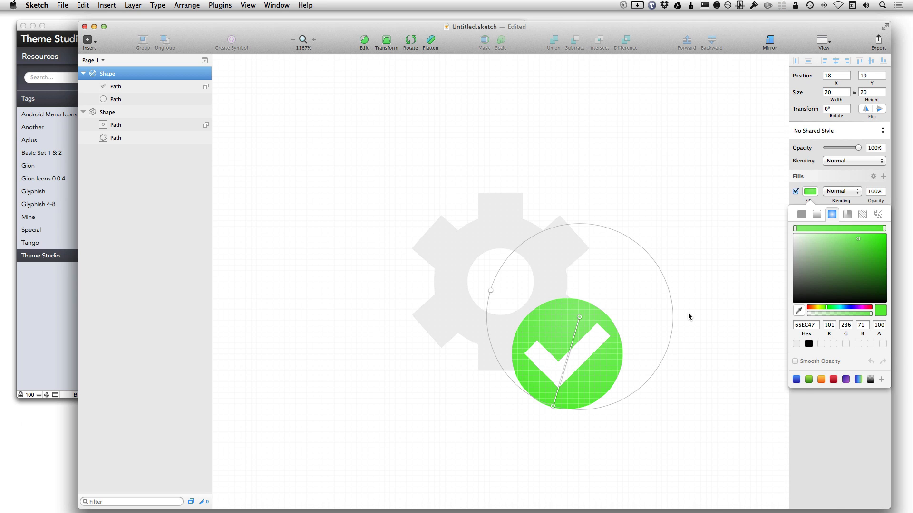
pyautogui.press('Escape')
# Add a centred 1-thick border to the gear shape and colour it dark grey 2C2C2C.
pyautogui.click(561, 275)
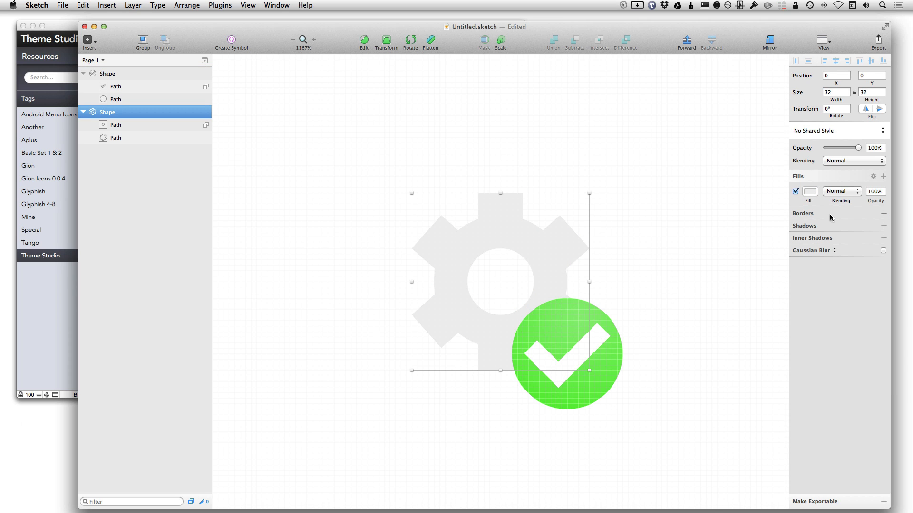
pyautogui.click(884, 214)
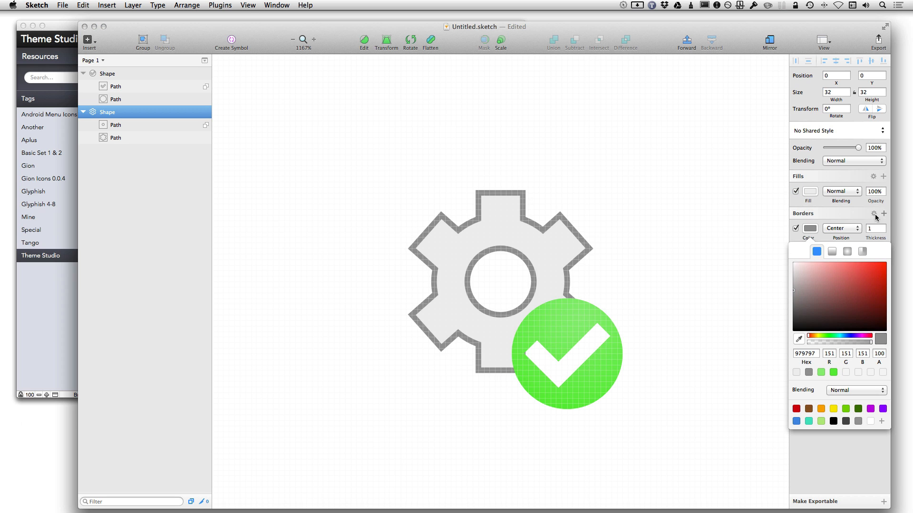
pyautogui.moveTo(821, 305); pyautogui.dragTo(785, 323)
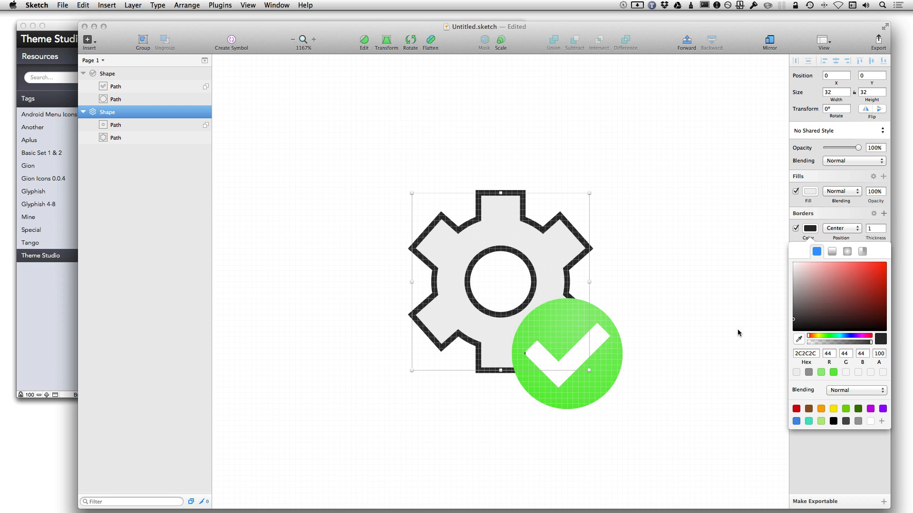
# Add a drop shadow to the check shape with offset X 0, Y 2, blur 4 and spread 0.
pyautogui.click(604, 327)
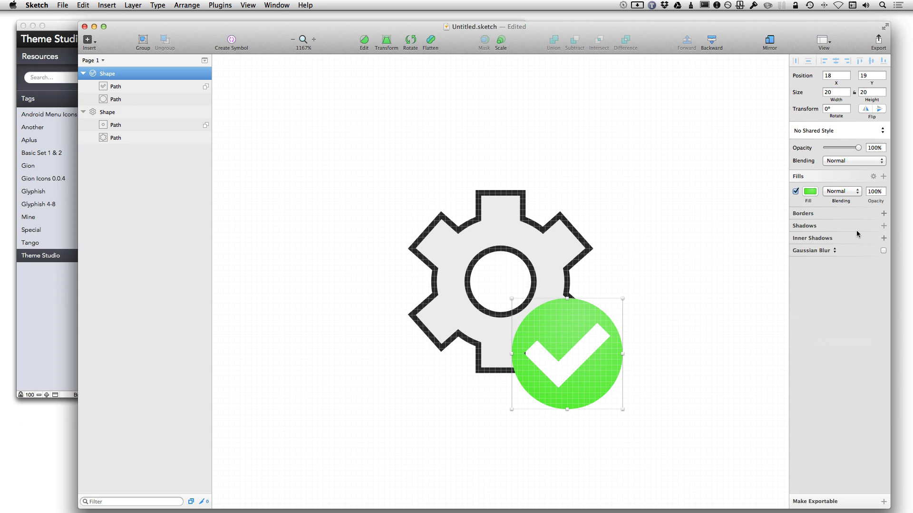
pyautogui.click(883, 226)
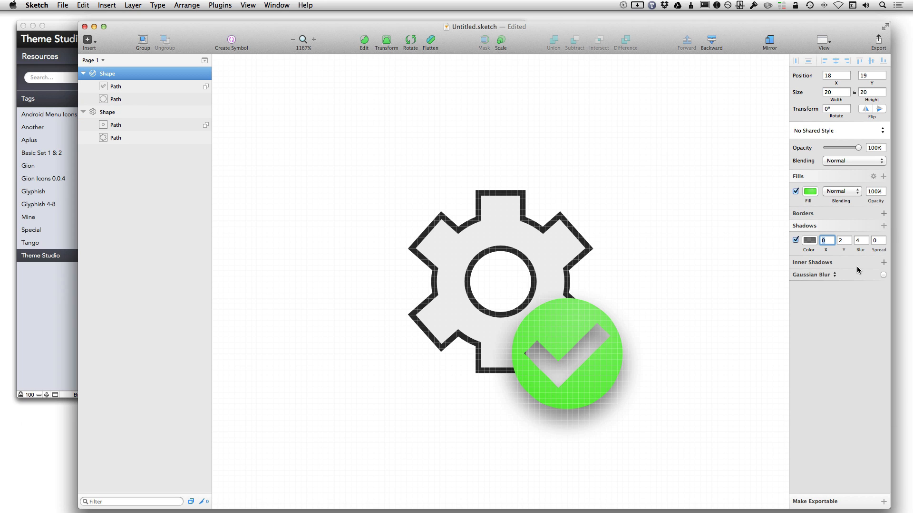
pyautogui.click(681, 324)
# Draw an artboard about 50 by 46 around the gear and check, and make it exportable at 1x as SVG.
pyautogui.press('a')
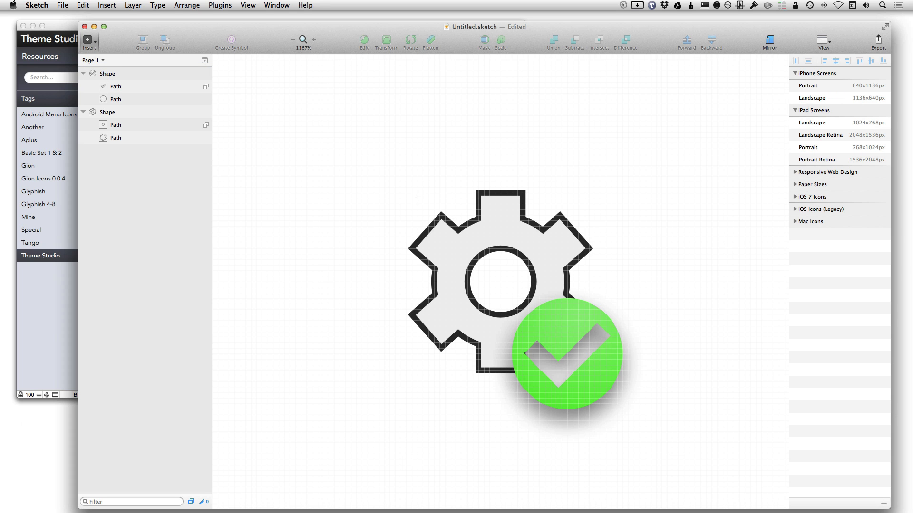
pyautogui.moveTo(392, 181); pyautogui.dragTo(667, 436)
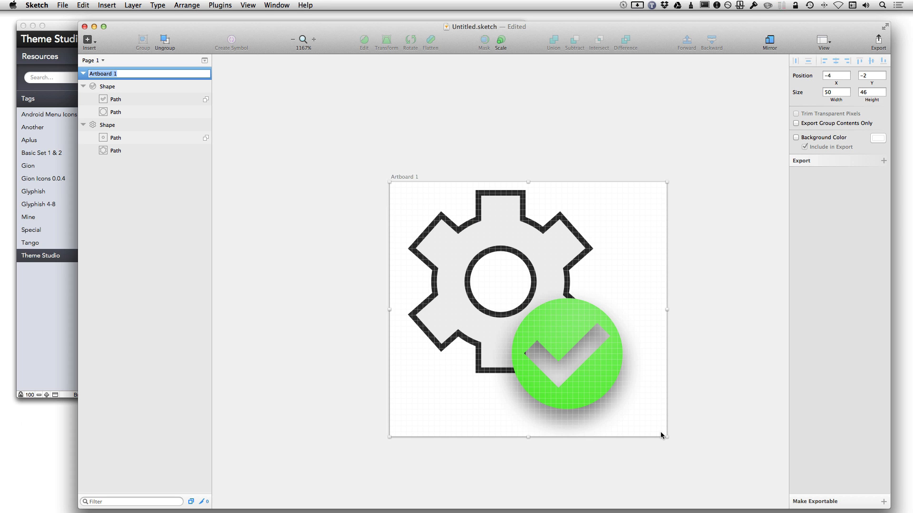
pyautogui.click(814, 502)
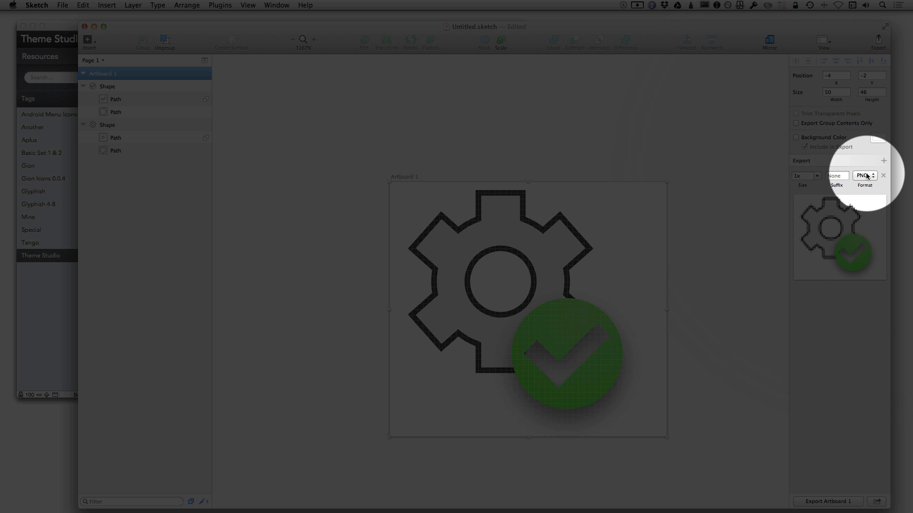
pyautogui.click(866, 177)
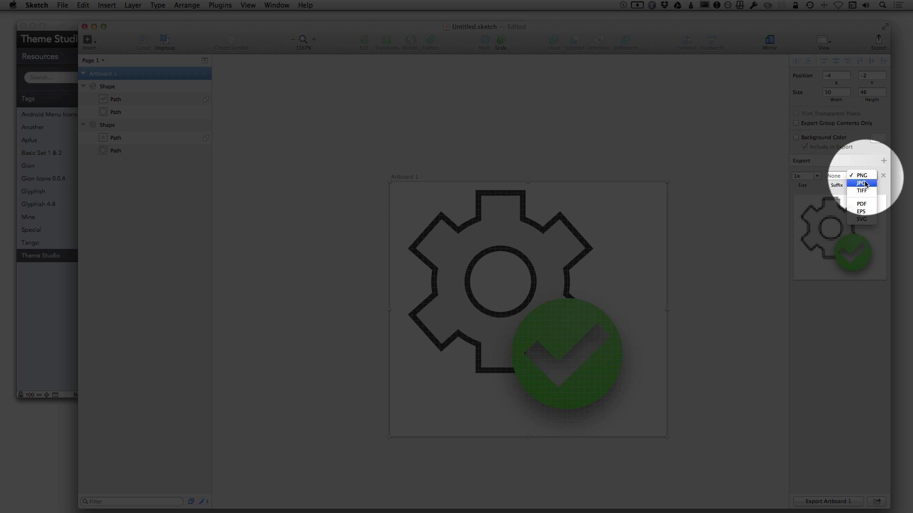
pyautogui.click(864, 219)
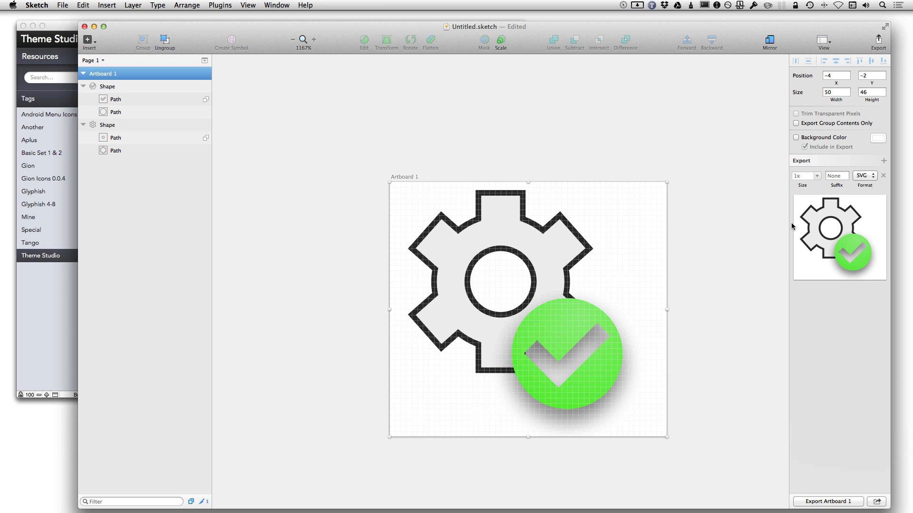
# Export the artboard as My Custom Icon.svg to the SVG Icons folder and close the Sketch document without keeping it.
pyautogui.click(840, 504)
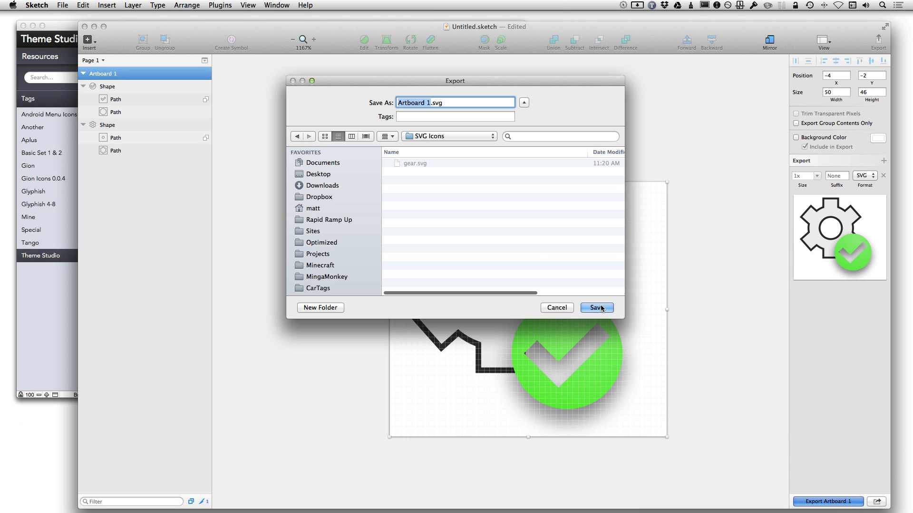
pyautogui.write('My Custom ')
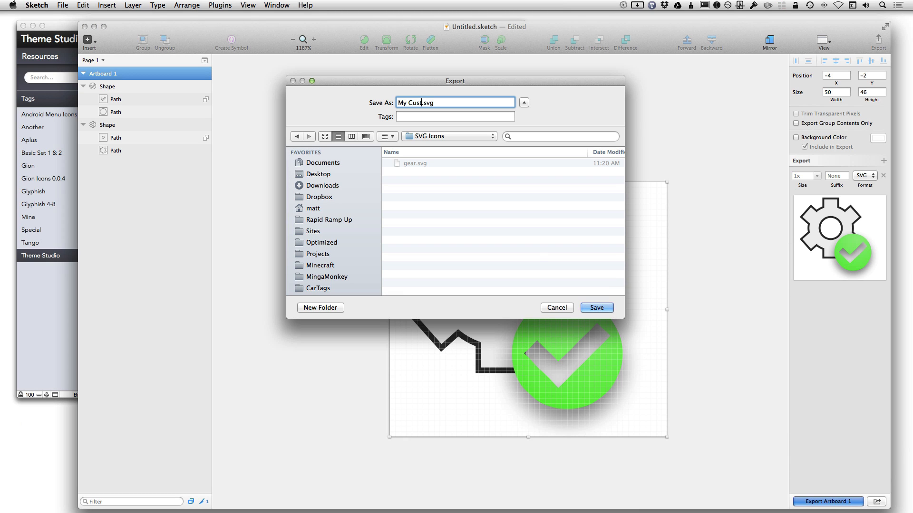
pyautogui.write('Icon')
pyautogui.press('Return')
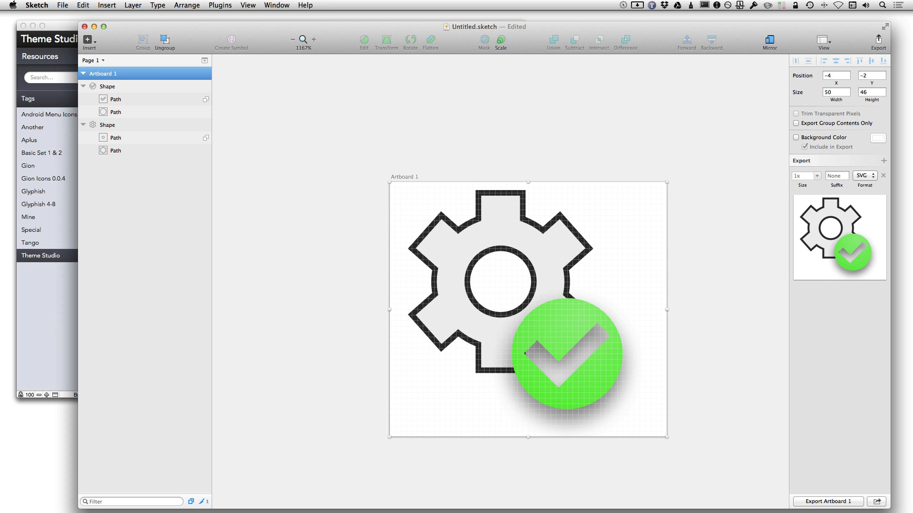
pyautogui.press('super+w')
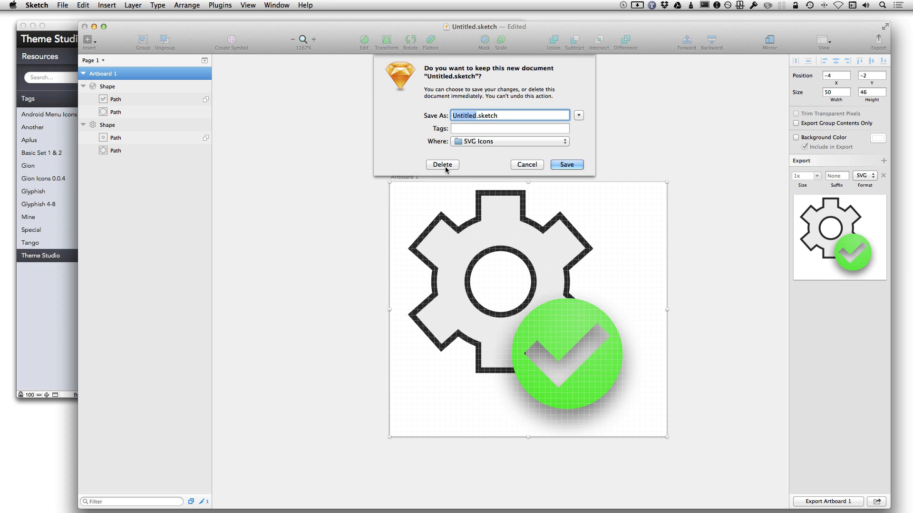
pyautogui.click(442, 164)
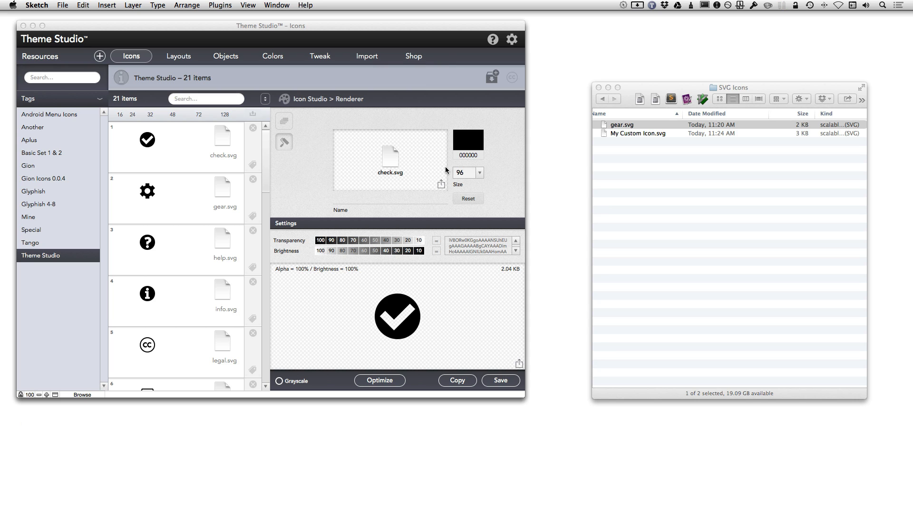
# Put My Custom Icon.svg from the SVG Icons folder into the last entry of Theme Studio's icon list.
pyautogui.click(265, 161)
pyautogui.moveTo(264, 173); pyautogui.dragTo(264, 364)
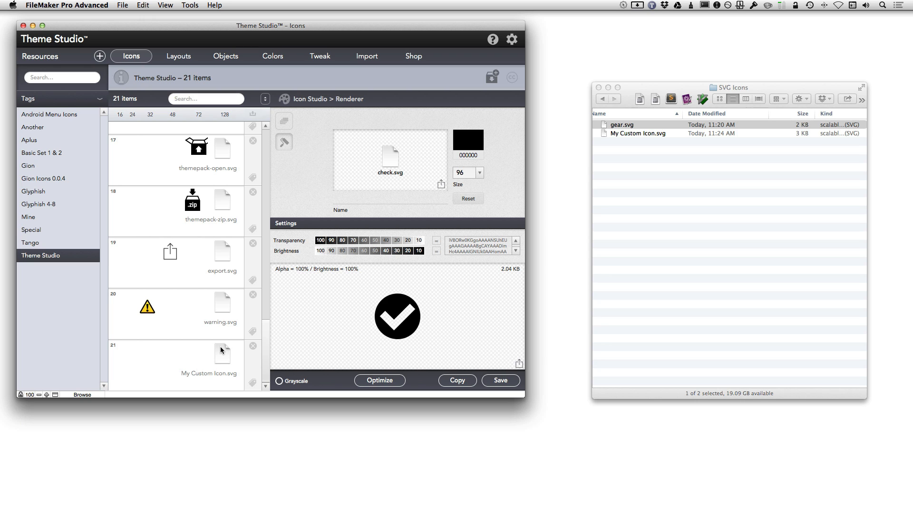
pyautogui.click(141, 348)
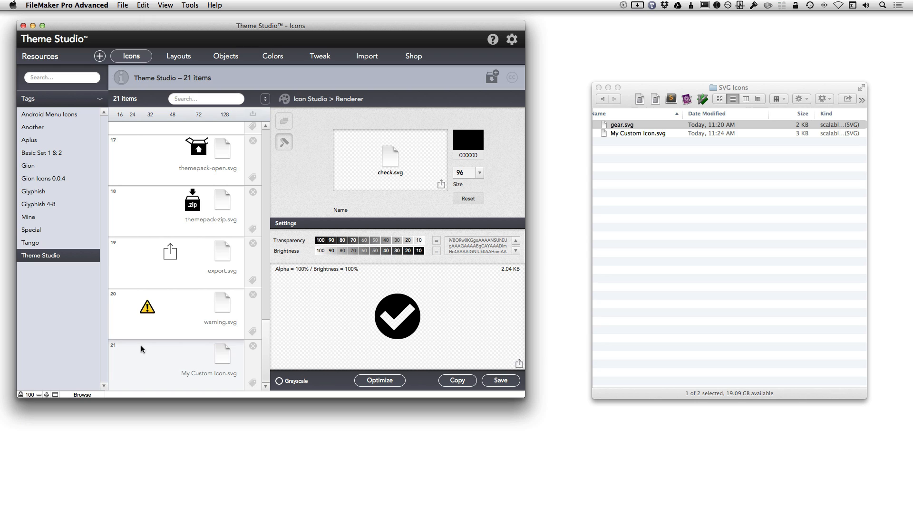
pyautogui.click(252, 361)
pyautogui.moveTo(654, 134); pyautogui.dragTo(219, 357)
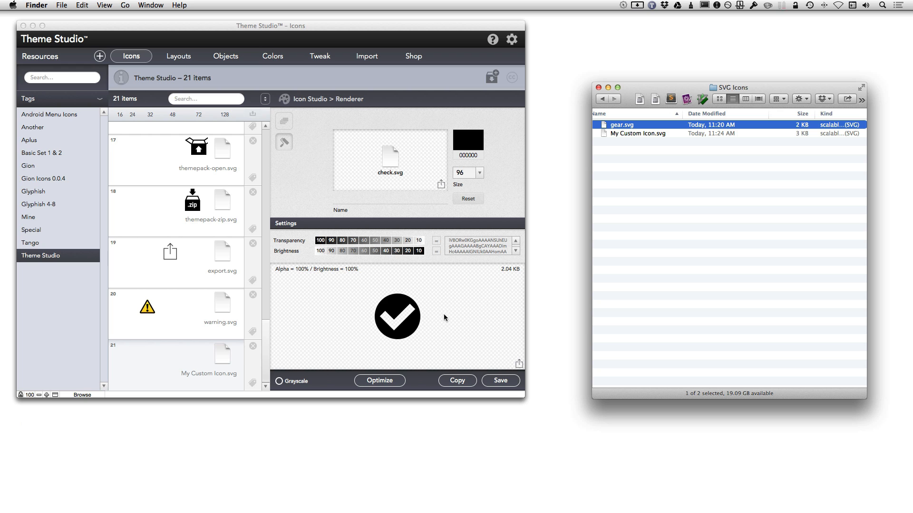
# Load My Custom Icon.svg from the SVG Icons folder into the Icon Studio renderer and set its size to 256.
pyautogui.moveTo(636, 134); pyautogui.dragTo(406, 164)
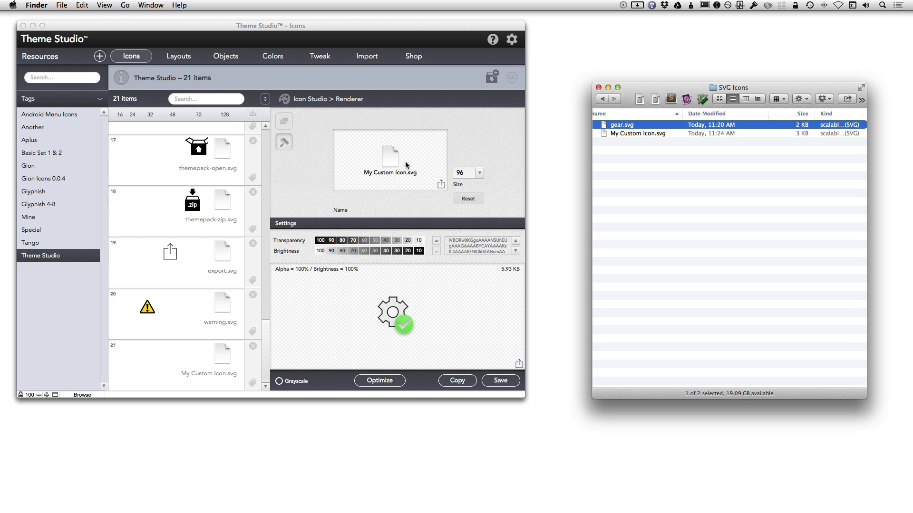
pyautogui.click(480, 177)
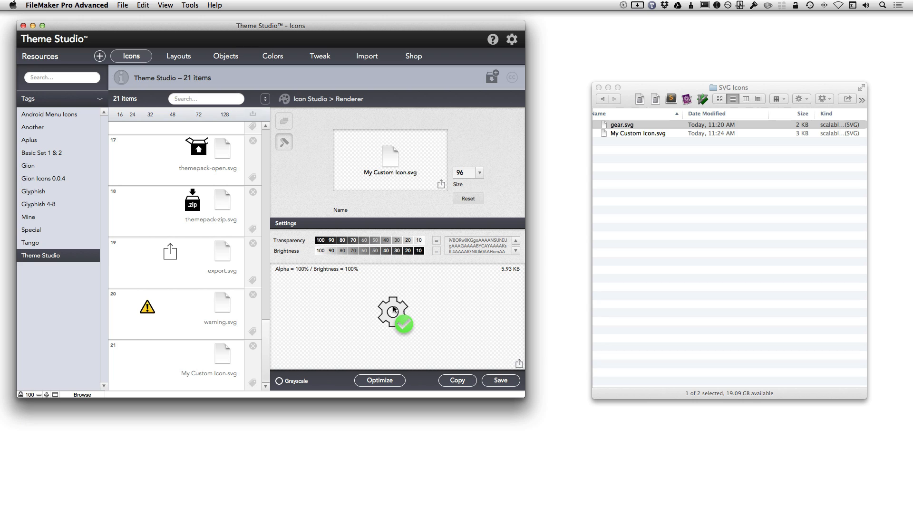
pyautogui.click(479, 173)
pyautogui.click(464, 271)
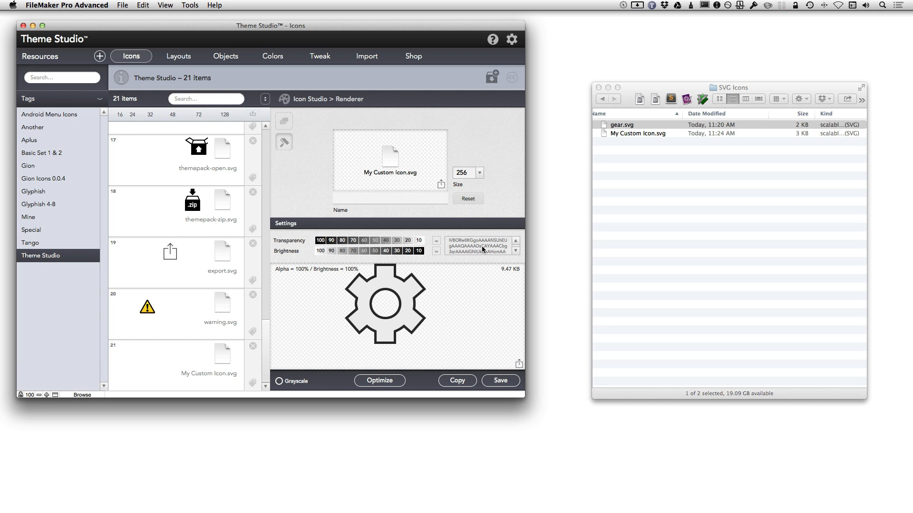
# Set the rendered custom icon's size to 128 and optimize the rendered image.
pyautogui.click(479, 173)
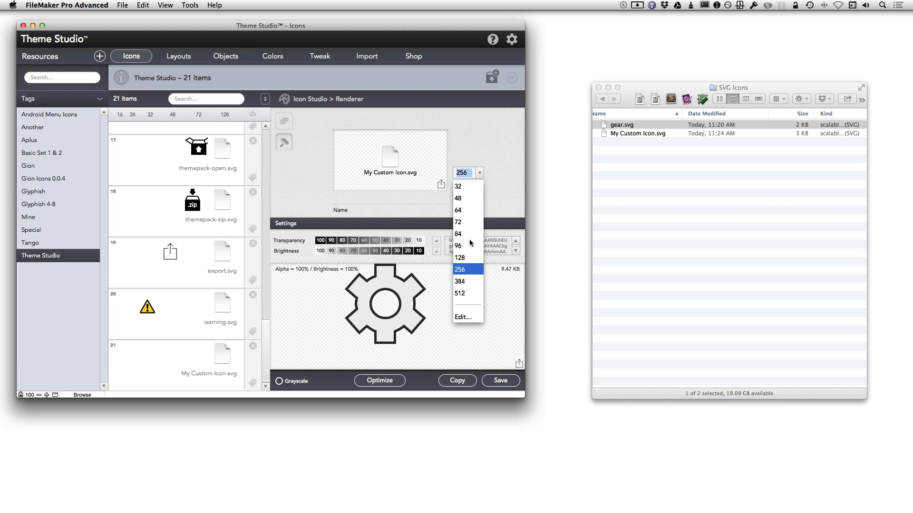
pyautogui.click(466, 257)
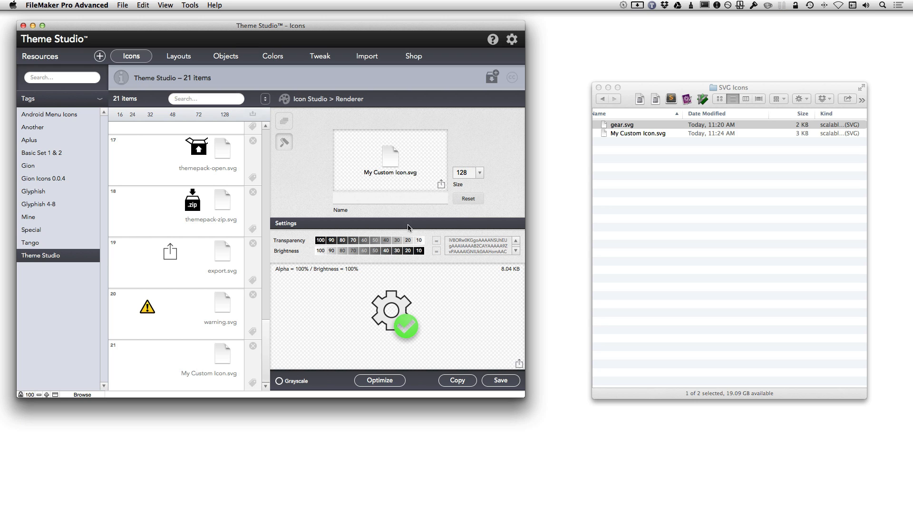
pyautogui.click(400, 379)
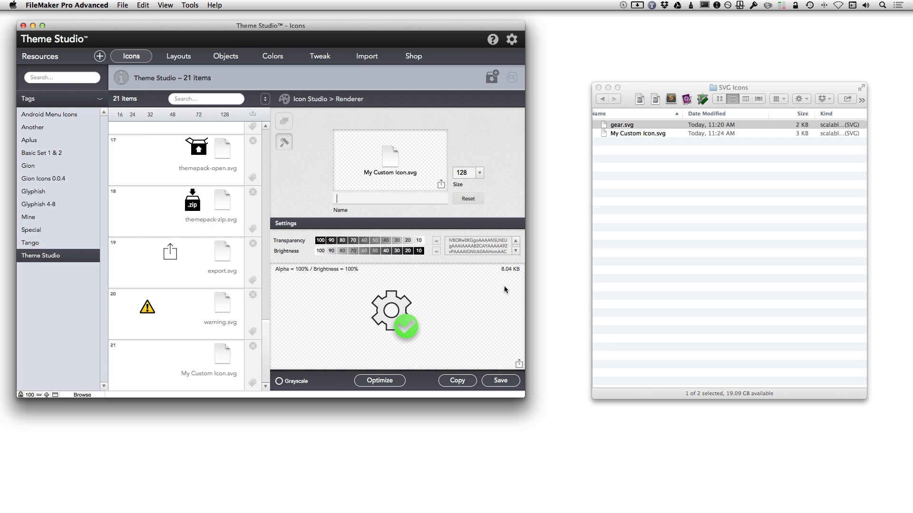
pyautogui.click(381, 382)
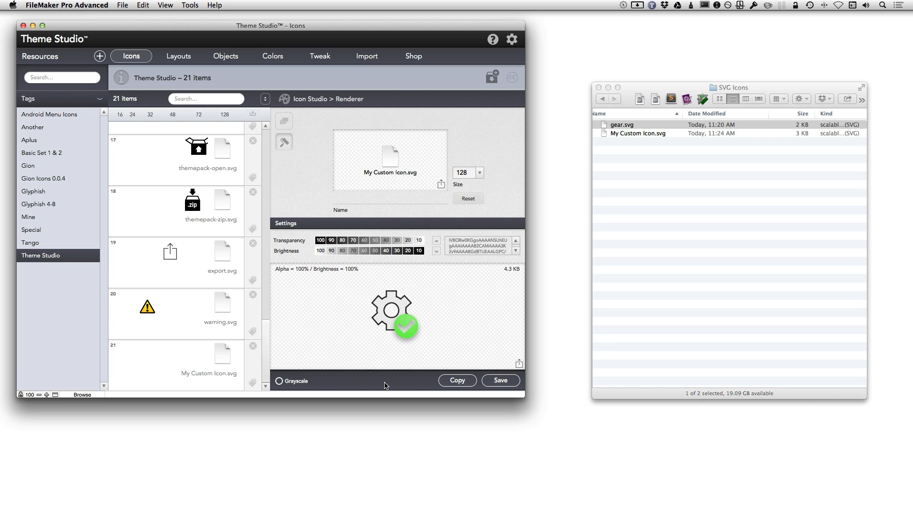
pyautogui.rightClick(398, 308)
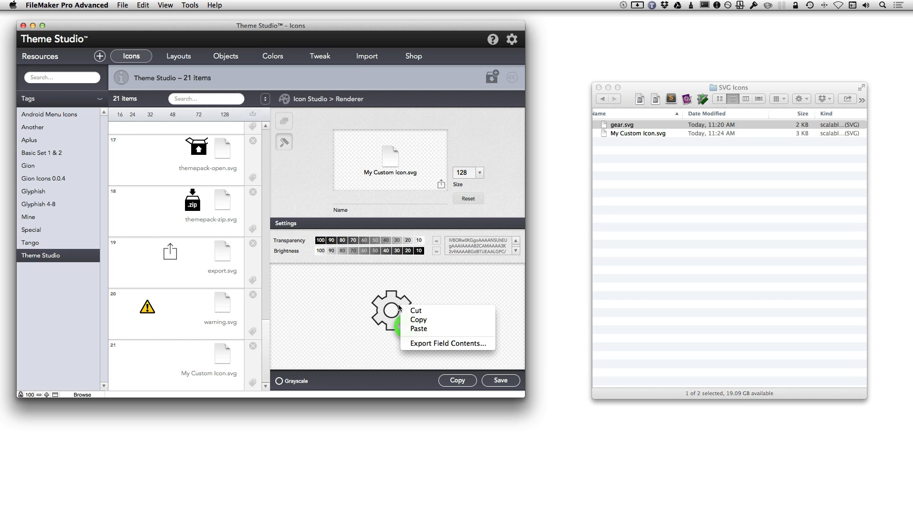
pyautogui.click(417, 380)
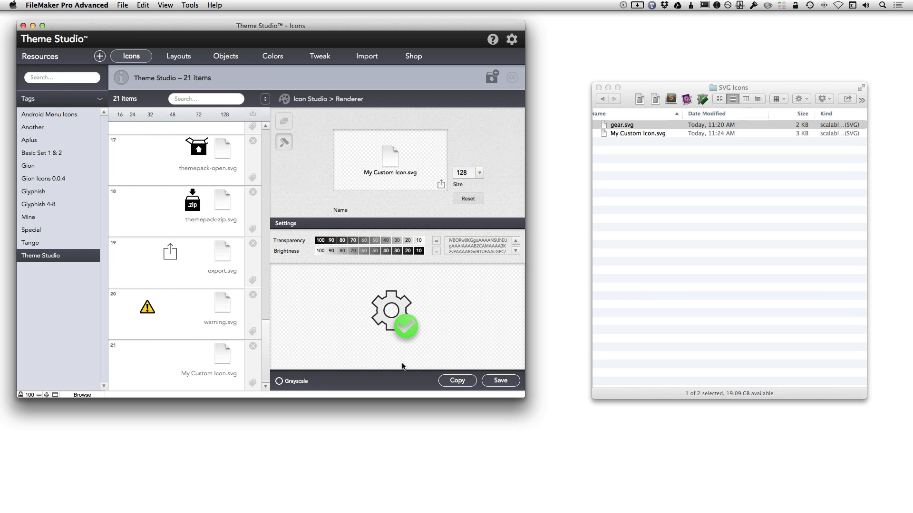
# Switch to Safari's Noun Project page for the Floppy-Disk icon and highlight thenounproject.com in its web address.
pyautogui.press('super+Tab')
pyautogui.press('super+Tab')
pyautogui.press('super+Tab')
pyautogui.press('super+Tab')
pyautogui.press('super+Tab')
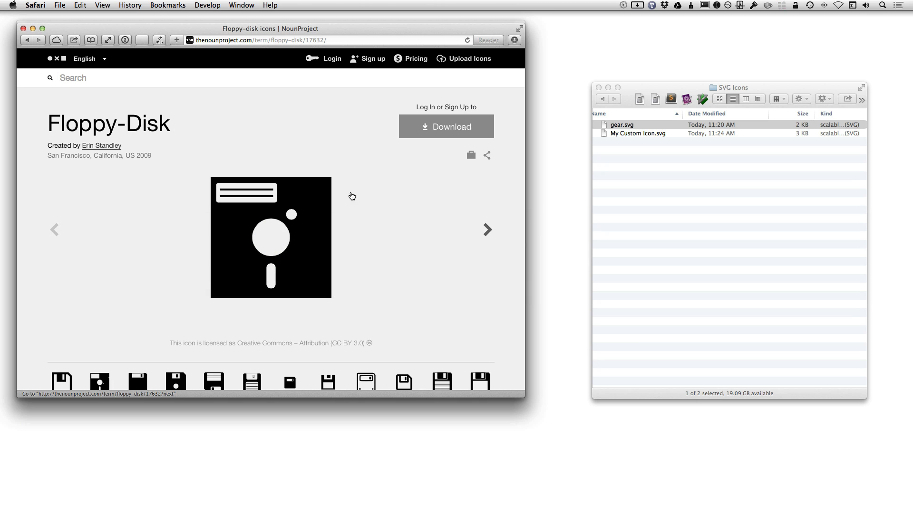
pyautogui.click(259, 40)
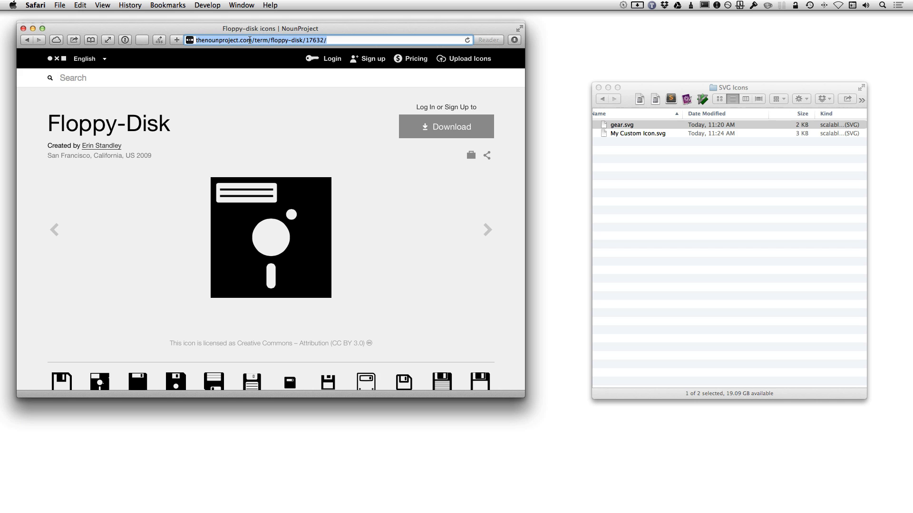
pyautogui.click(251, 40)
pyautogui.moveTo(253, 40); pyautogui.dragTo(224, 17)
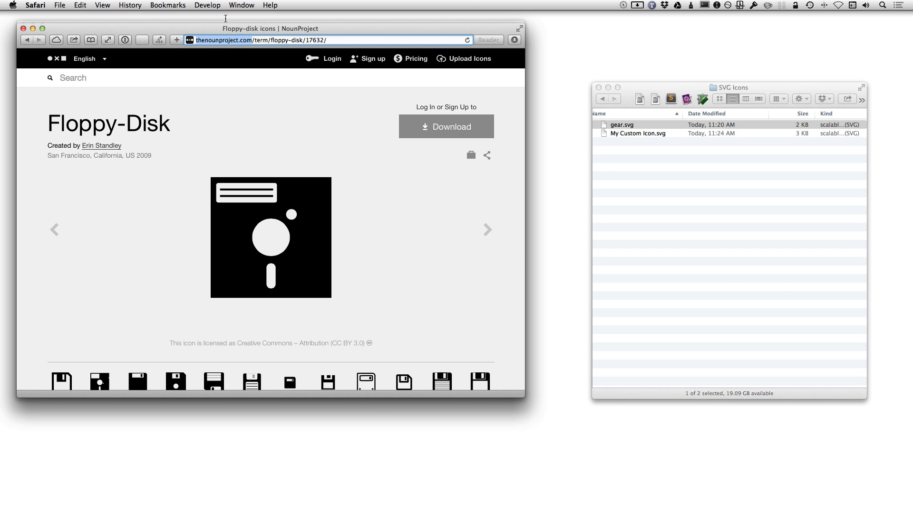
pyautogui.press('ctrl+super+l')
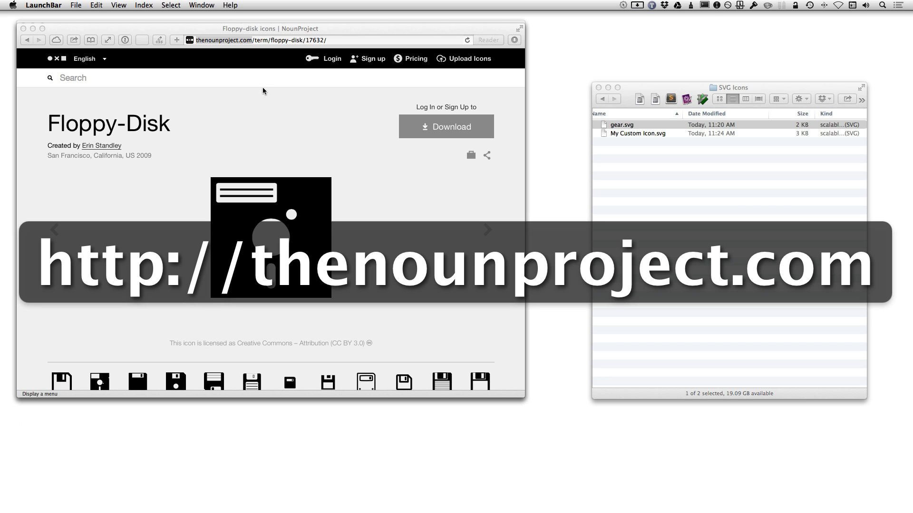
pyautogui.press('Escape')
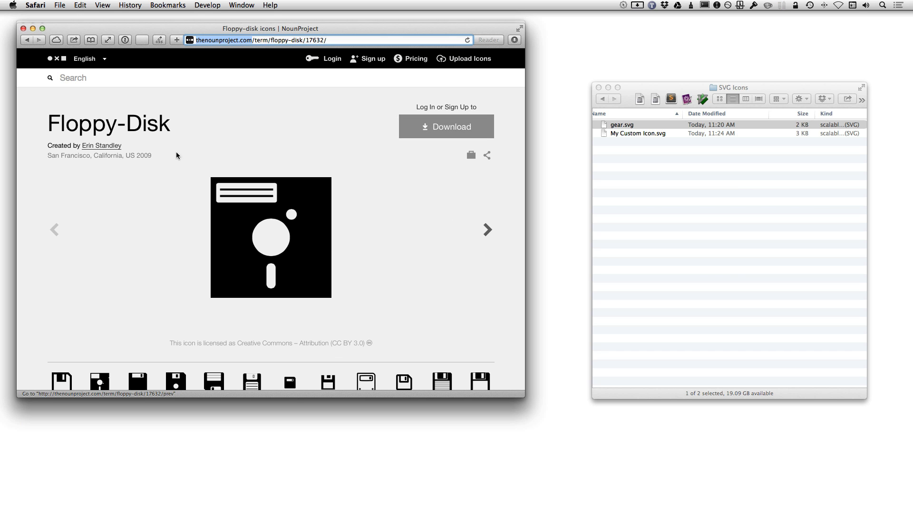
# Search the Noun Project for "horse" and preview the details of the outlined horse head and rearing horse icons.
pyautogui.click(118, 81)
pyautogui.write('horse')
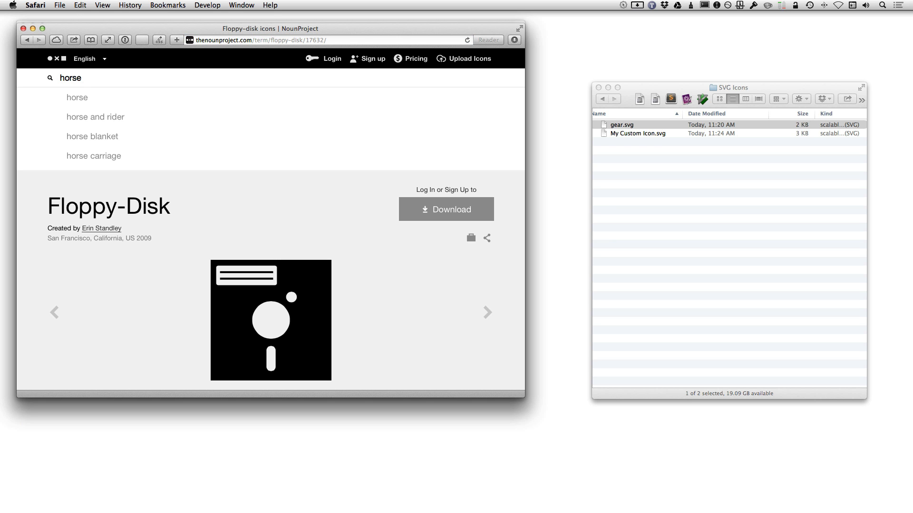
pyautogui.press('Return')
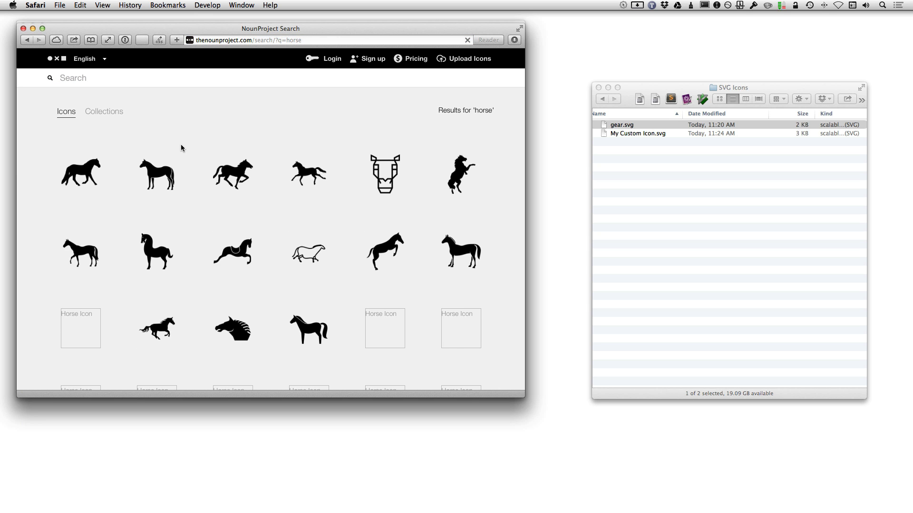
pyautogui.moveTo(376, 189)
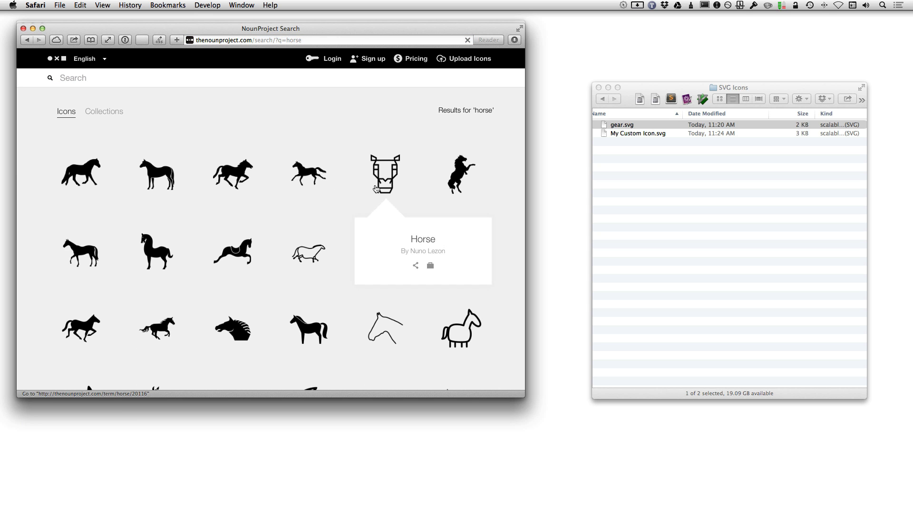
pyautogui.moveTo(451, 190)
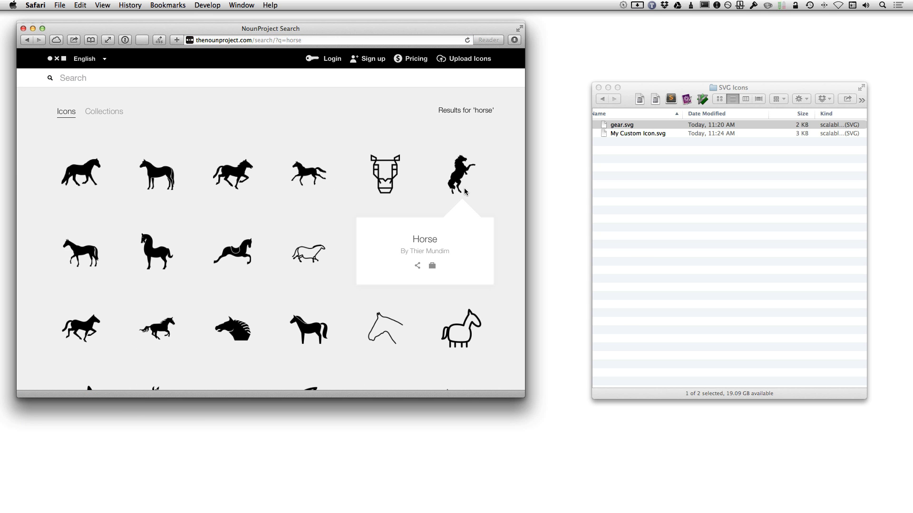
# Select My Custom Icon.svg in Finder's SVG Icons folder and switch to Theme Studio in FileMaker Pro Advanced.
pyautogui.click(632, 196)
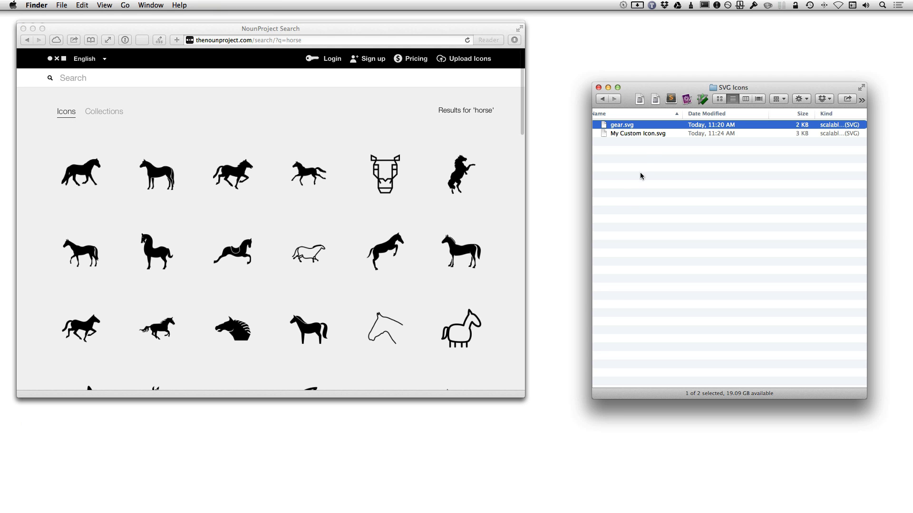
pyautogui.click(628, 134)
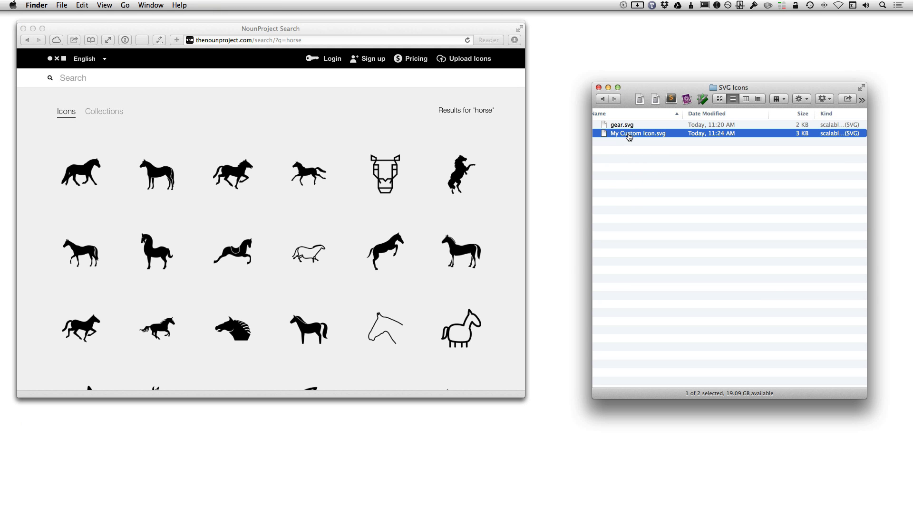
pyautogui.press('super+Tab')
pyautogui.press('super+Tab')
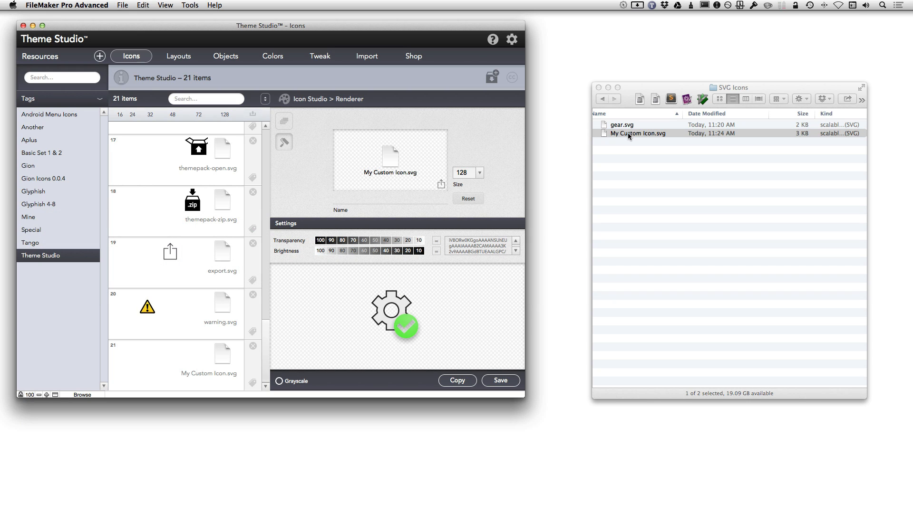